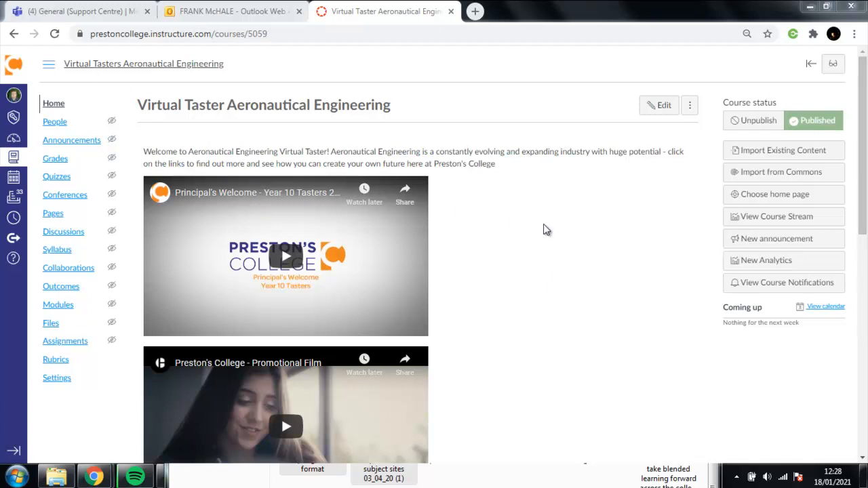
Open the 'Welcome to Your Aeronautical Engineering Virtual Taster' home page in the page editor.
{"action": "left_click_drag", "start_coordinate": [864, 83], "coordinate": [863, 58]}
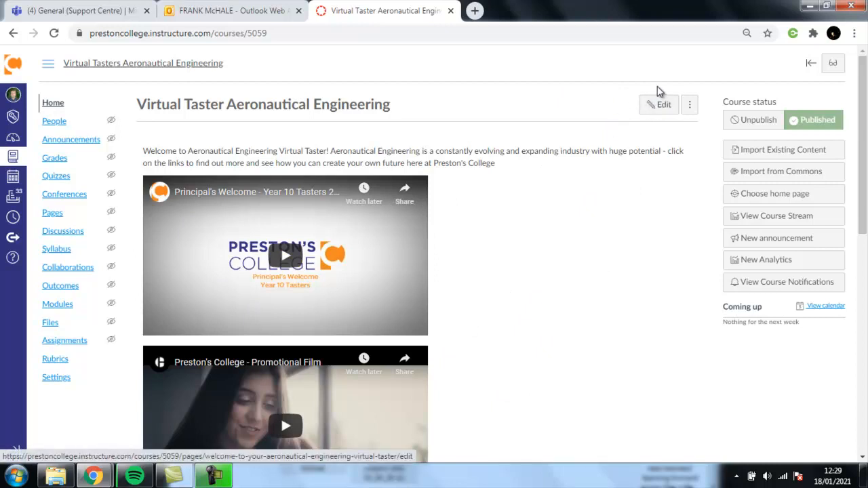
{"action": "left_click", "coordinate": [653, 107]}
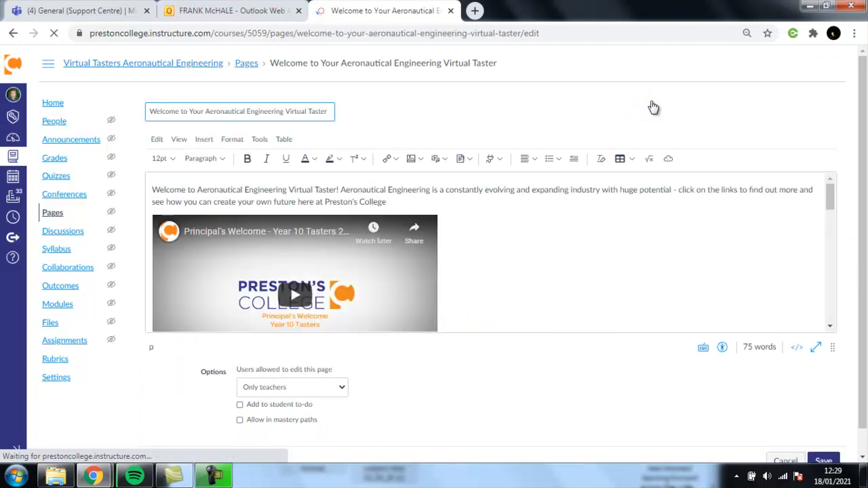
Expand the welcome page's content editor to full screen.
{"action": "left_click_drag", "start_coordinate": [866, 87], "coordinate": [866, 112]}
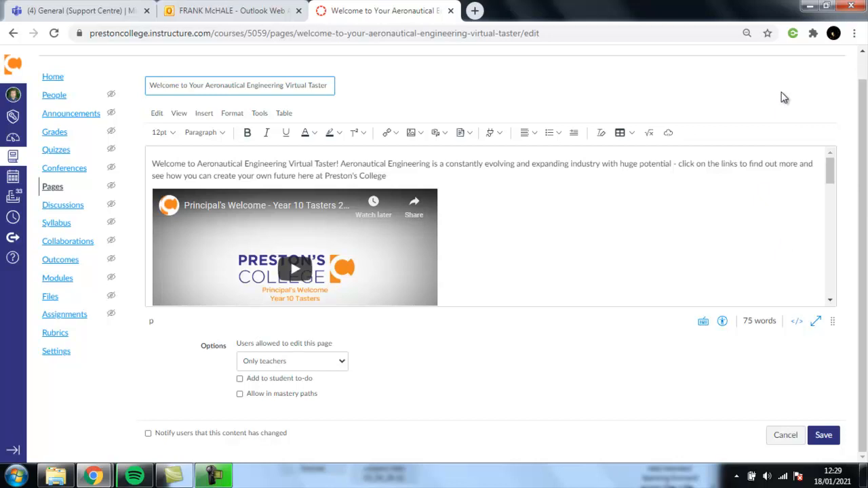
{"action": "scroll", "coordinate": [784, 98], "scroll_direction": "up", "scroll_amount": 1}
{"action": "scroll", "coordinate": [780, 102], "scroll_direction": "down", "scroll_amount": 1}
{"action": "left_click", "coordinate": [817, 323]}
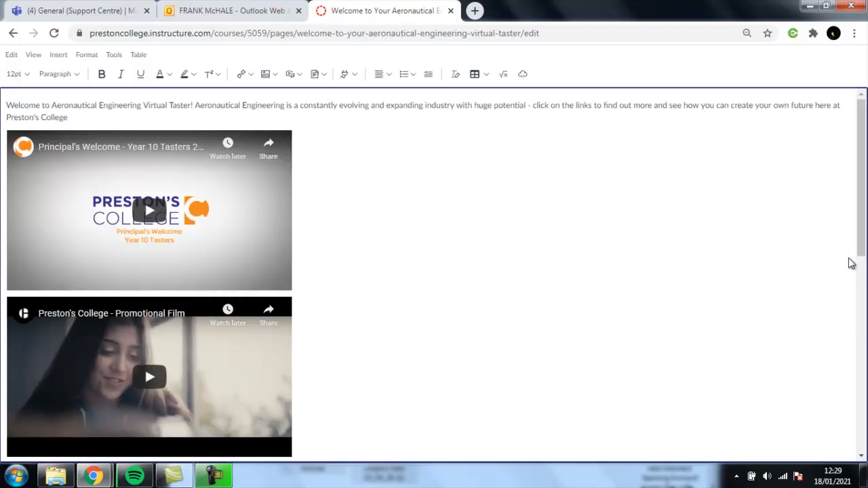
Review the three videos and six links in full screen, then restore the editor's normal size.
{"action": "scroll", "coordinate": [864, 158], "scroll_direction": "down", "scroll_amount": 5}
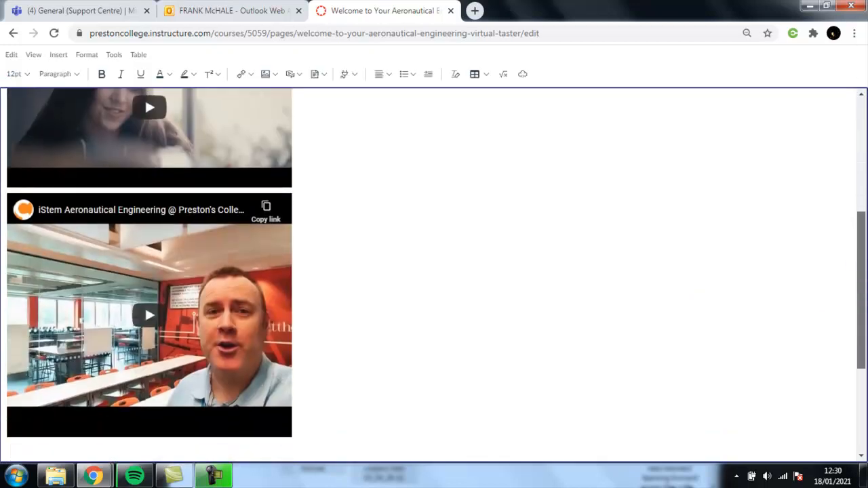
{"action": "scroll", "coordinate": [437, 275], "scroll_direction": "up", "scroll_amount": 8}
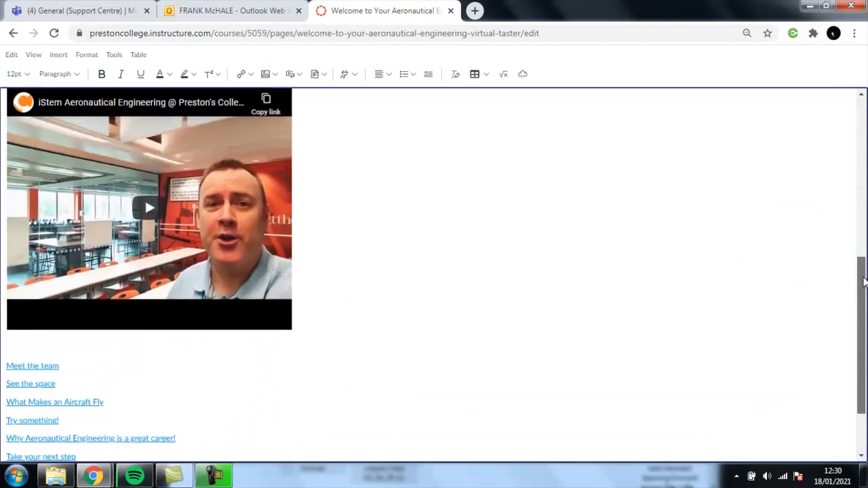
{"action": "scroll", "coordinate": [436, 275], "scroll_direction": "down", "scroll_amount": 1}
{"action": "scroll", "coordinate": [850, 185], "scroll_direction": "down", "scroll_amount": 6}
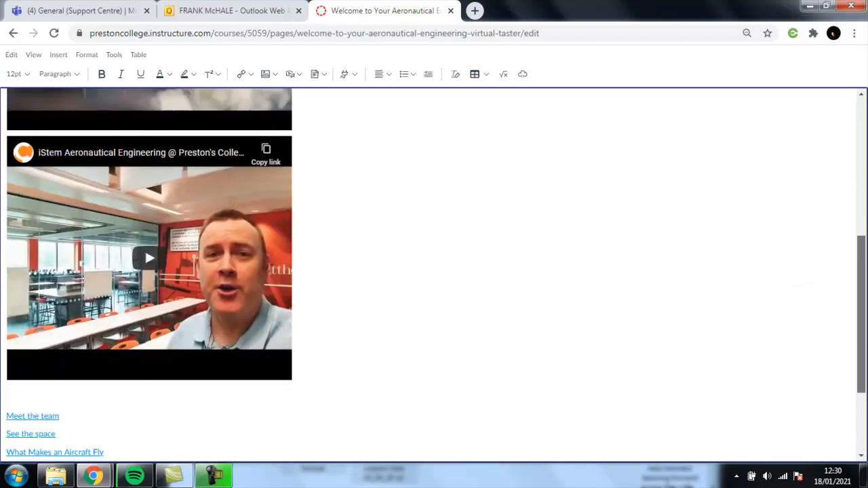
{"action": "scroll", "coordinate": [850, 185], "scroll_direction": "up", "scroll_amount": 6}
{"action": "scroll", "coordinate": [852, 170], "scroll_direction": "up", "scroll_amount": 2}
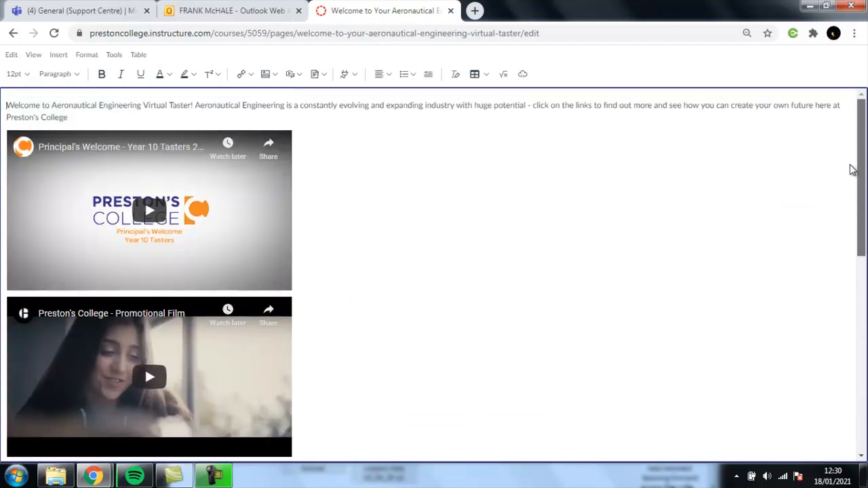
{"action": "scroll", "coordinate": [861, 252], "scroll_direction": "down", "scroll_amount": 6}
{"action": "scroll", "coordinate": [865, 214], "scroll_direction": "up", "scroll_amount": 4}
{"action": "left_click_drag", "start_coordinate": [865, 214], "coordinate": [865, 207]}
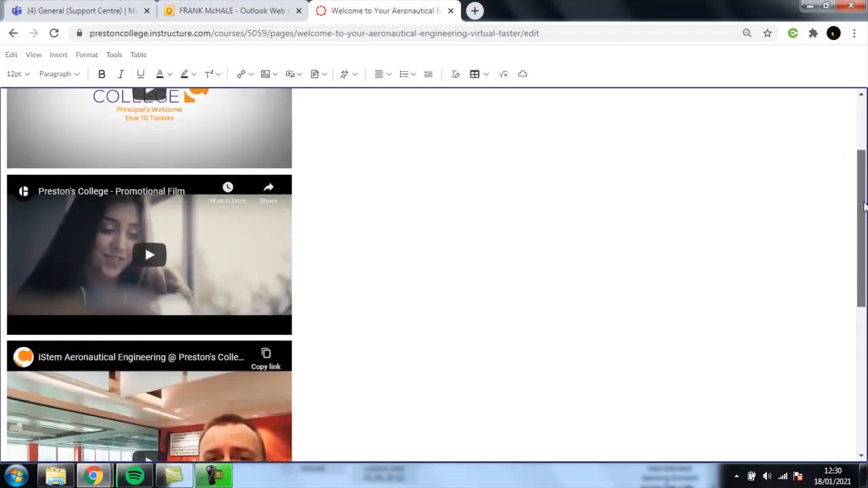
{"action": "key", "text": "Escape"}
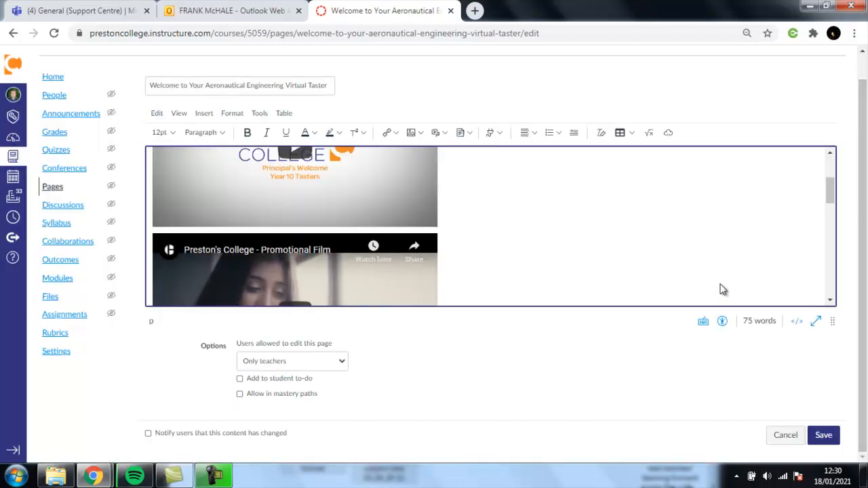
Make the editor box taller and scroll to the empty line above 'Meet the team'.
{"action": "left_click_drag", "start_coordinate": [835, 321], "coordinate": [833, 362]}
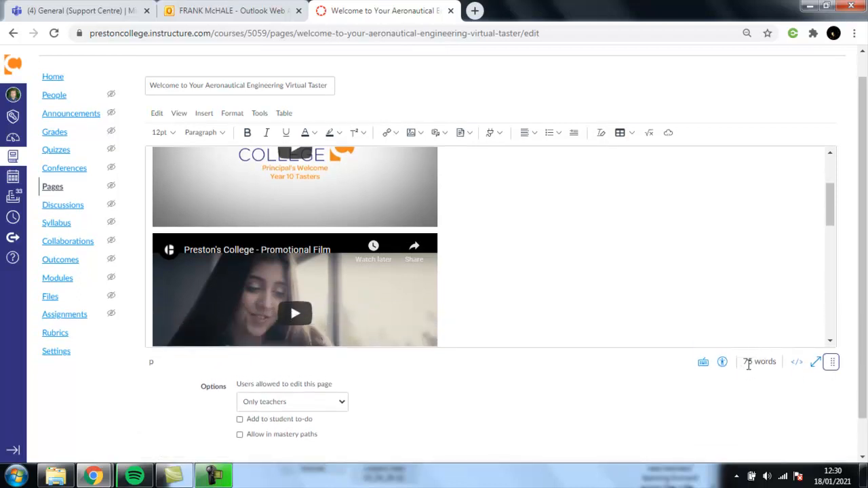
{"action": "left_click", "coordinate": [829, 218]}
{"action": "left_click_drag", "start_coordinate": [829, 217], "coordinate": [845, 310]}
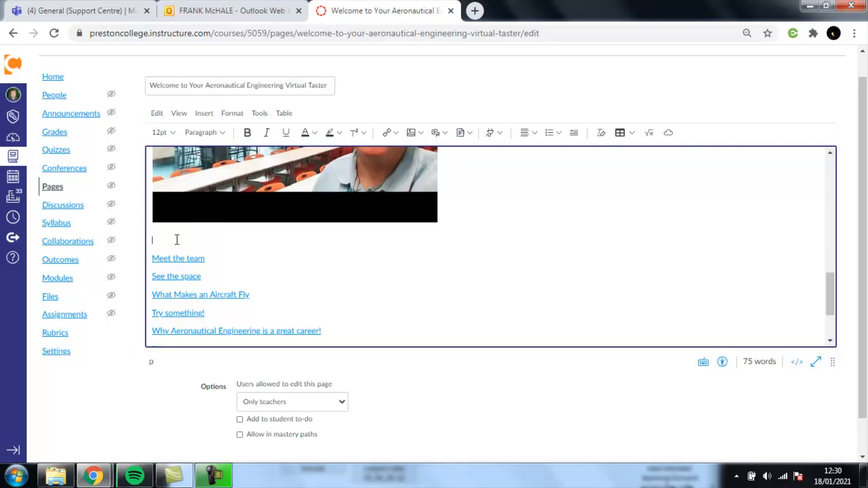
Open the Course Documents panel from Insert > Document.
{"action": "left_click", "coordinate": [204, 113]}
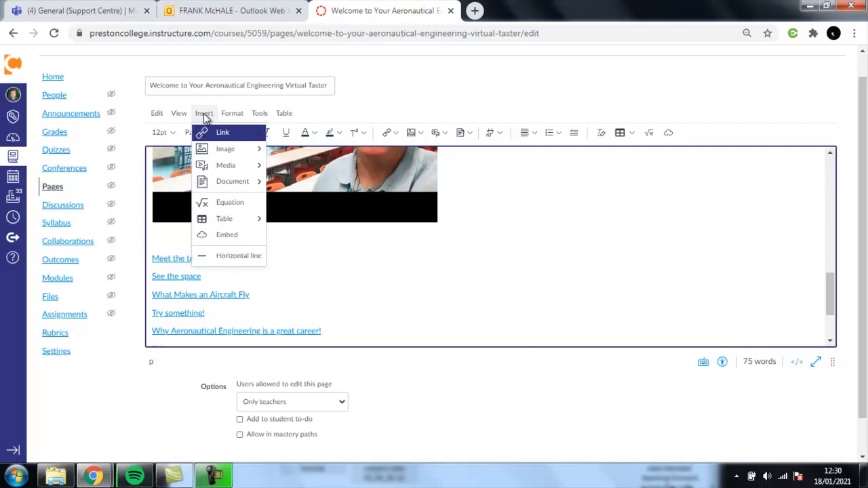
{"action": "mouse_move", "coordinate": [225, 190]}
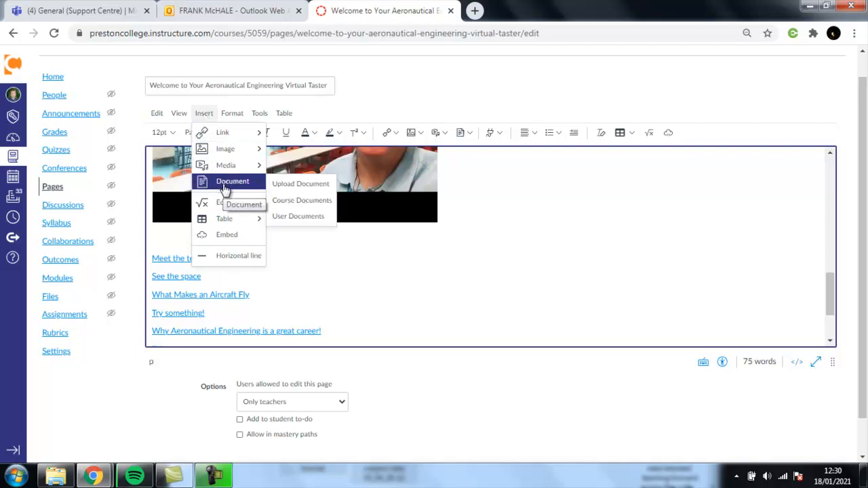
{"action": "left_click", "coordinate": [283, 202]}
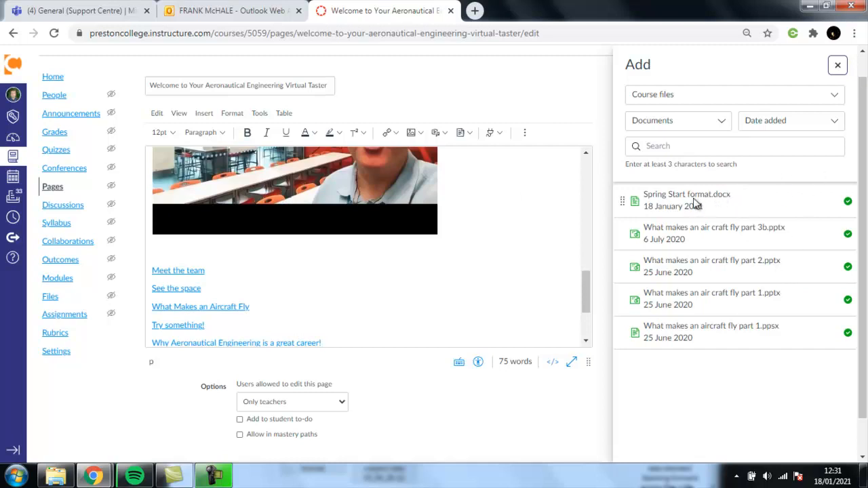
Insert links to Spring Start format.docx and the part 3b presentation above 'Meet the team'.
{"action": "left_click", "coordinate": [161, 251]}
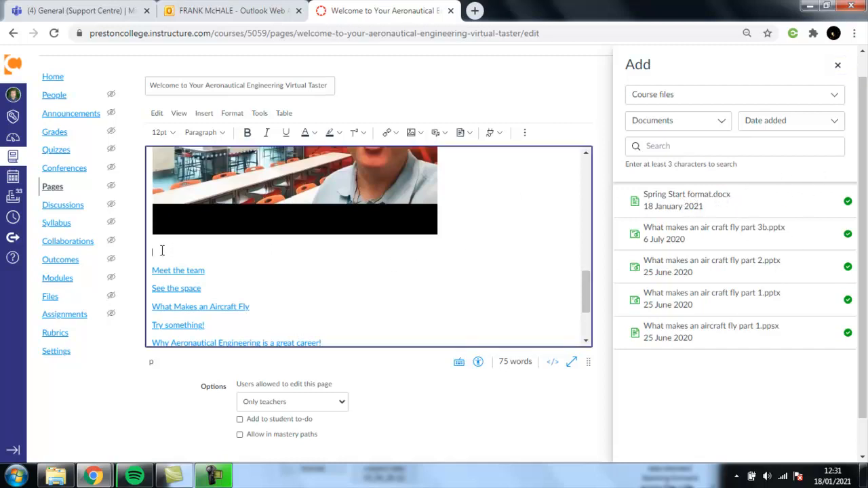
{"action": "left_click", "coordinate": [684, 202]}
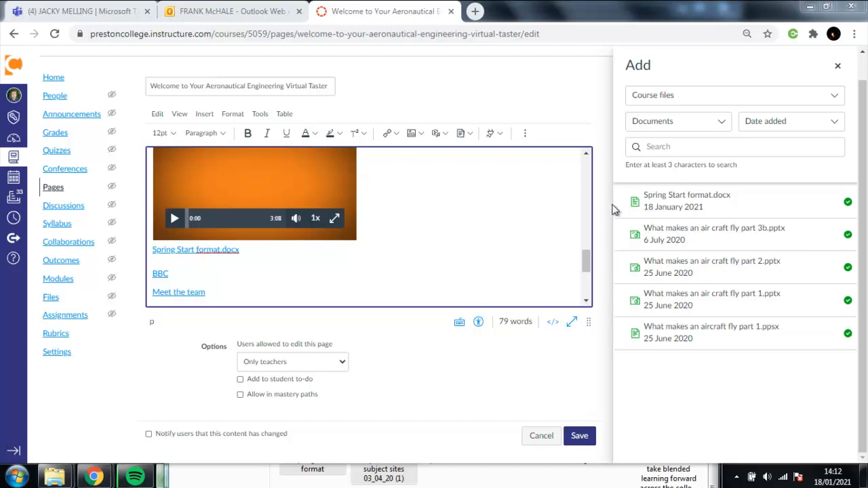
{"action": "left_click", "coordinate": [624, 238]}
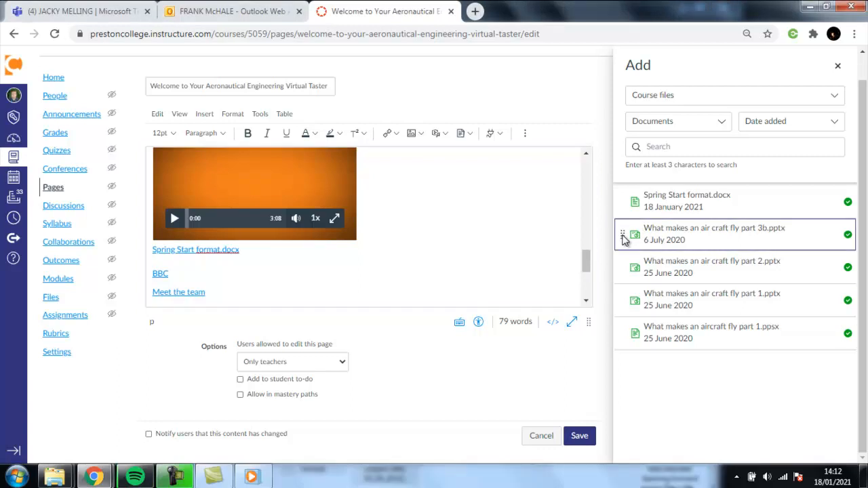
{"action": "left_click_drag", "start_coordinate": [625, 237], "coordinate": [153, 262]}
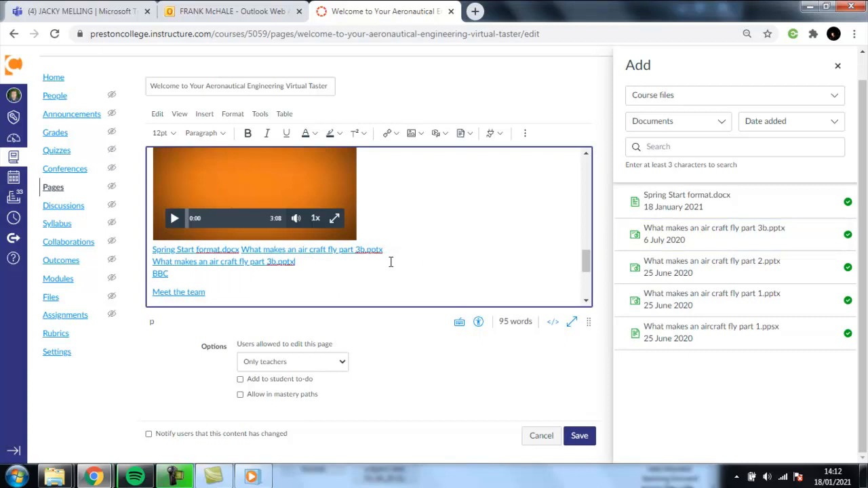
Add blank lines after the part 3b link and select the second part 3b link.
{"action": "key", "text": "Return"}
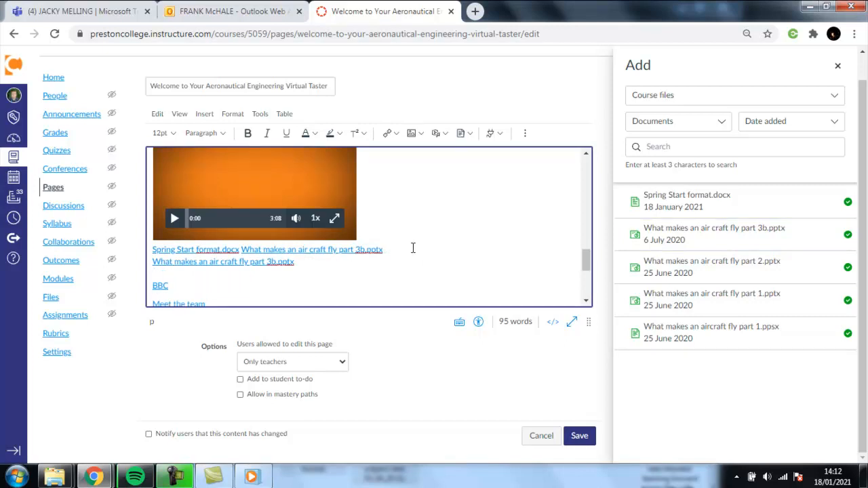
{"action": "key", "text": "Return"}
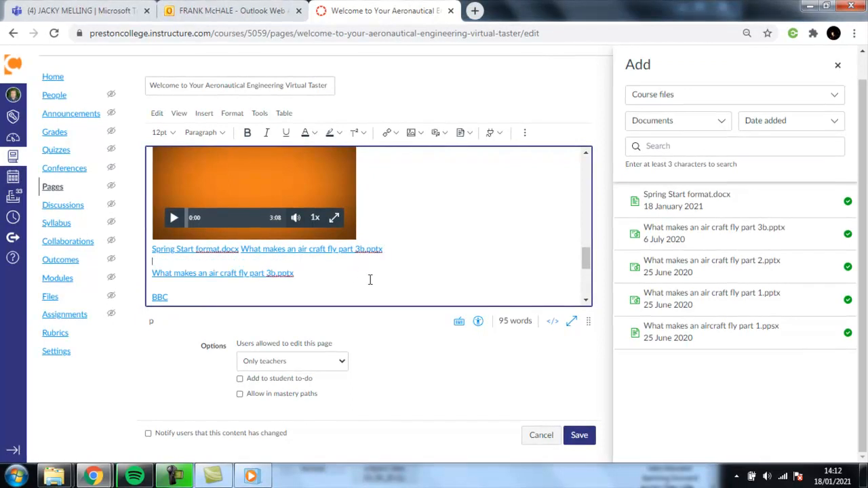
{"action": "triple_click", "coordinate": [311, 276]}
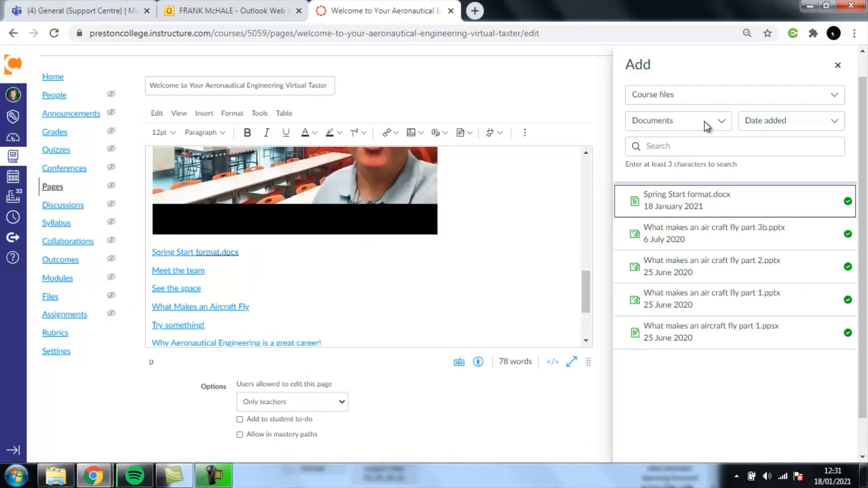
{"action": "left_click", "coordinate": [704, 122]}
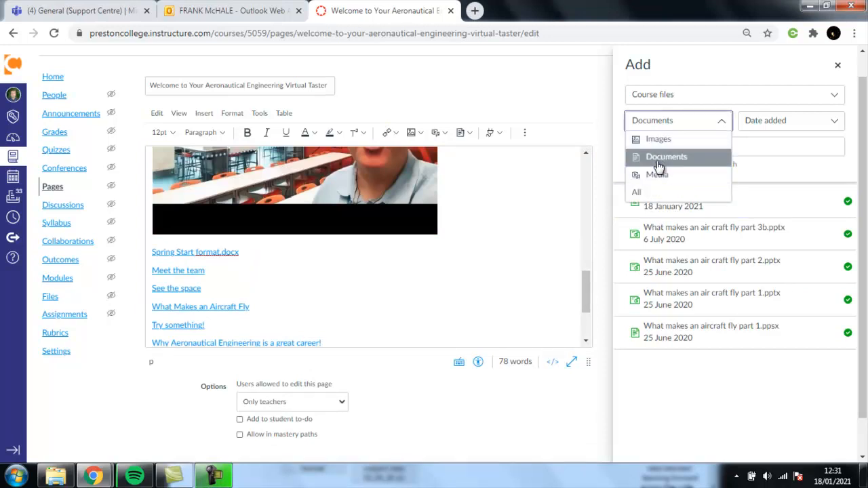
List all file types, browse My files > Course files > Flight, then close the panel.
{"action": "left_click", "coordinate": [646, 189]}
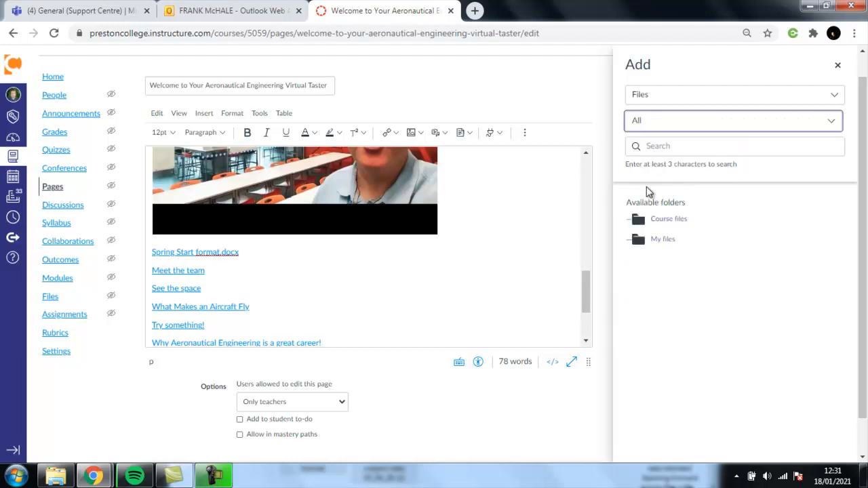
{"action": "left_click", "coordinate": [655, 241]}
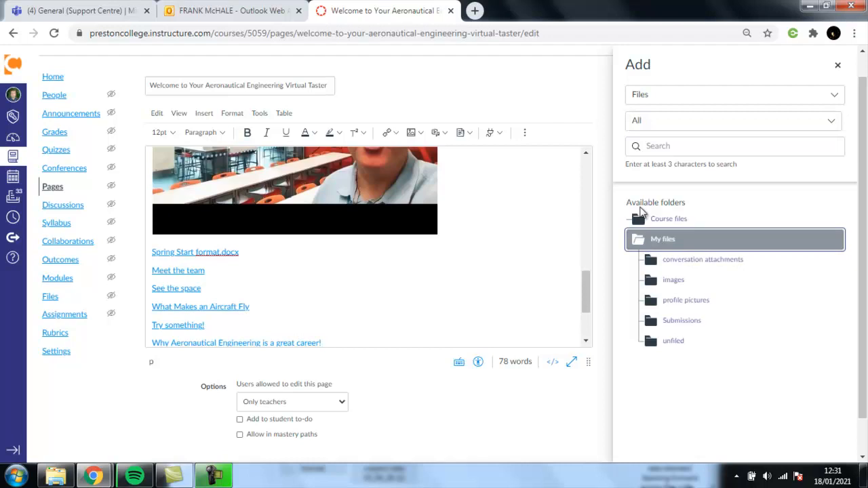
{"action": "left_click", "coordinate": [647, 217]}
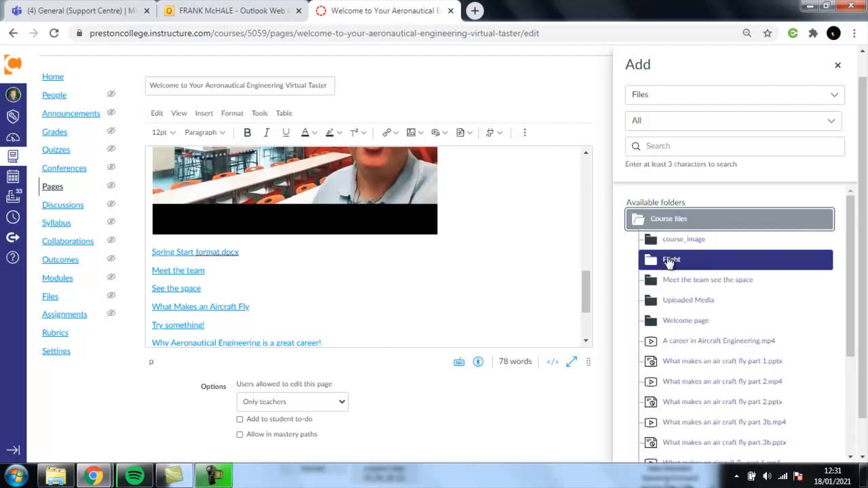
{"action": "left_click", "coordinate": [671, 263]}
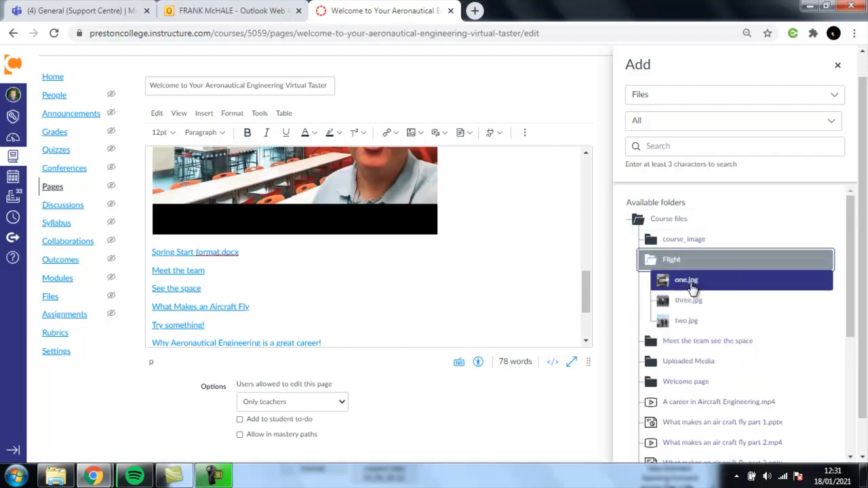
{"action": "mouse_move", "coordinate": [855, 207]}
{"action": "left_mouse_down"}
{"action": "mouse_move", "coordinate": [867, 339]}
{"action": "mouse_move", "coordinate": [852, 202]}
{"action": "left_mouse_up"}
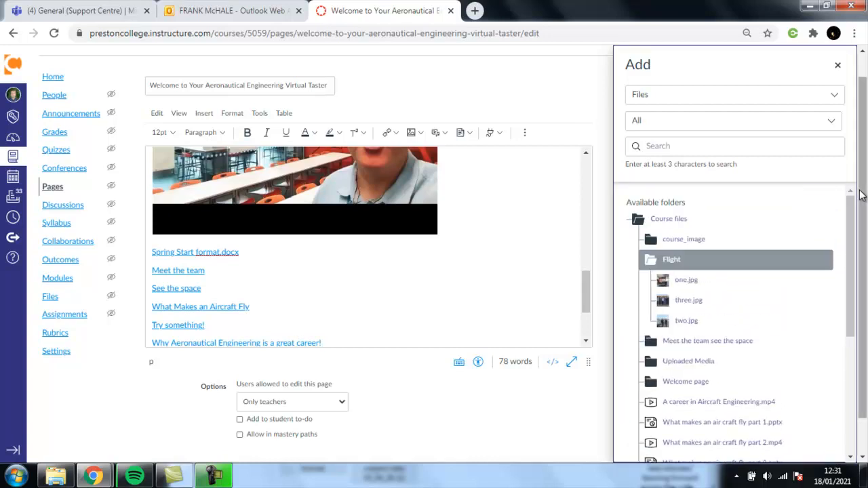
{"action": "left_click", "coordinate": [839, 67]}
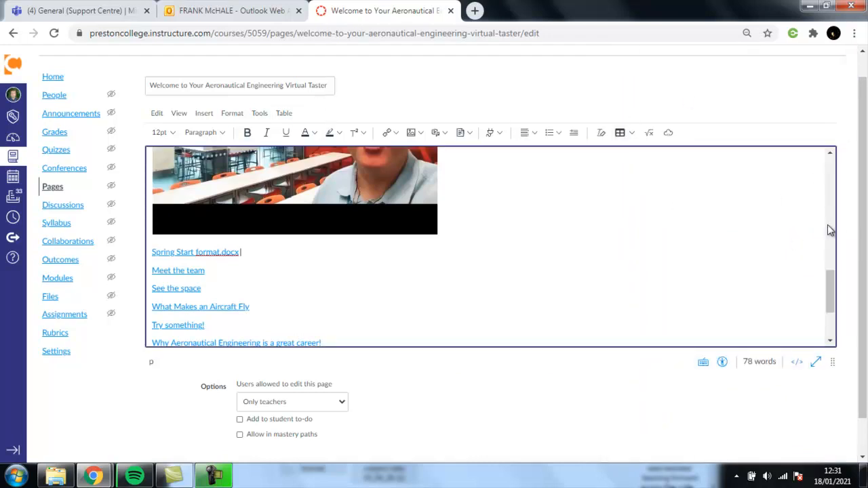
Leave the editor for course Files and start an upload into the Flight folder.
{"action": "left_click", "coordinate": [50, 300]}
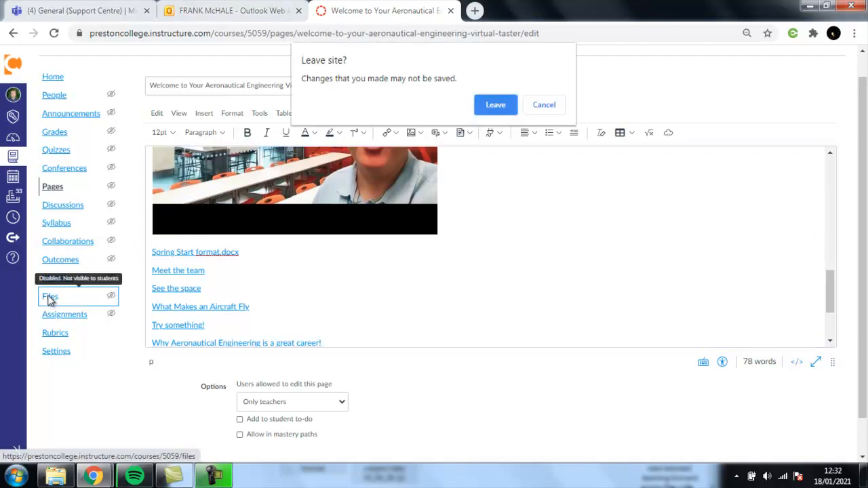
{"action": "left_click", "coordinate": [494, 106]}
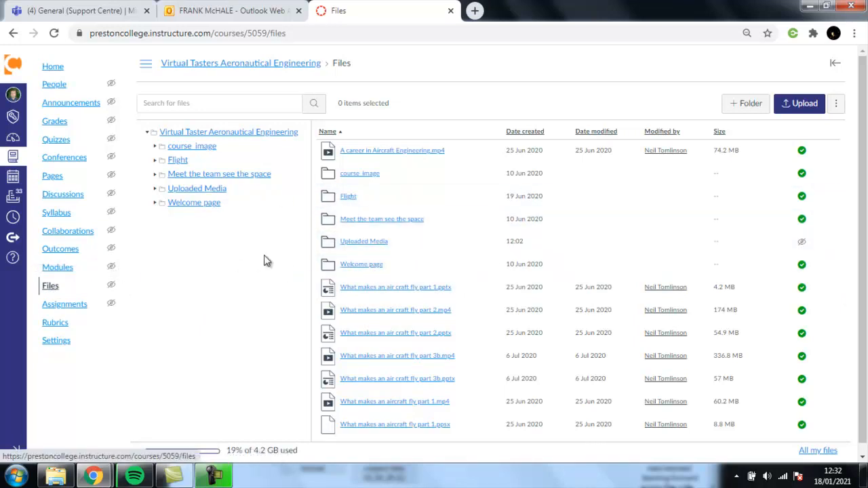
{"action": "left_click", "coordinate": [49, 288]}
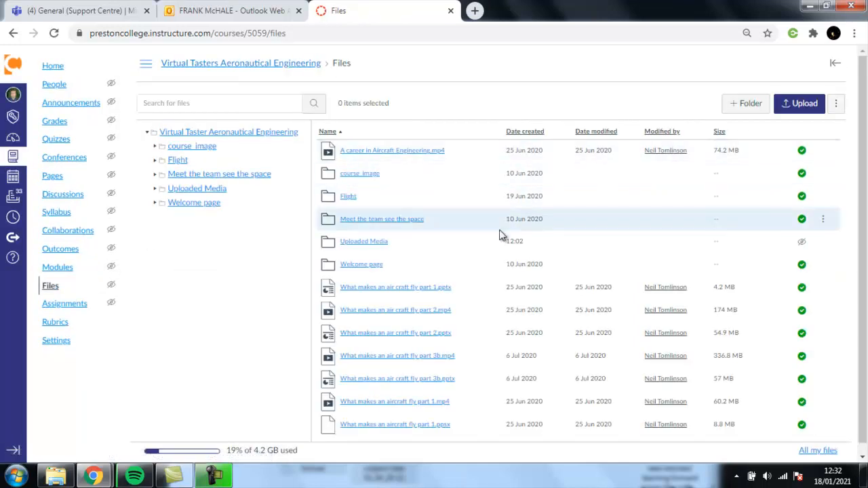
{"action": "left_click", "coordinate": [345, 199]}
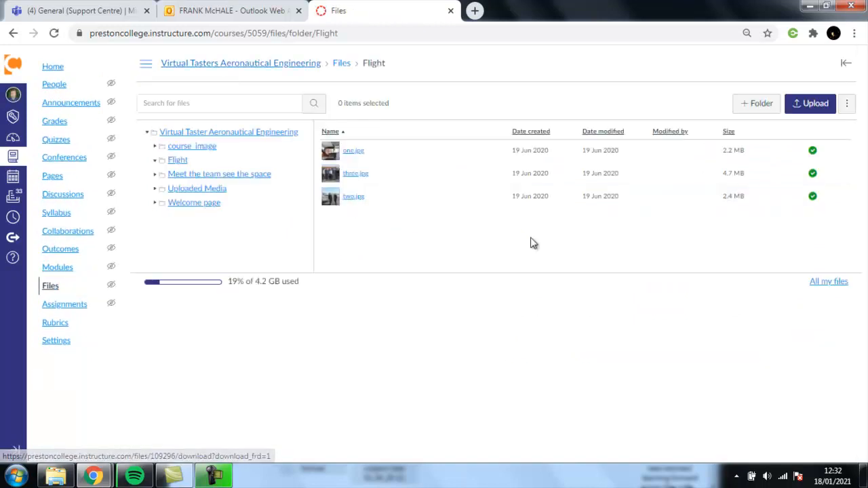
{"action": "left_click", "coordinate": [795, 107]}
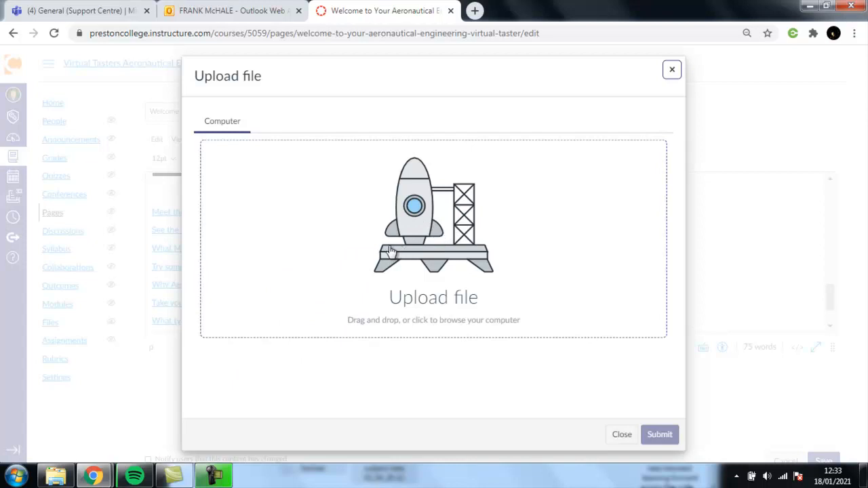
Cancel choosing a file and close the Upload file dialog without uploading.
{"action": "left_click", "coordinate": [418, 216]}
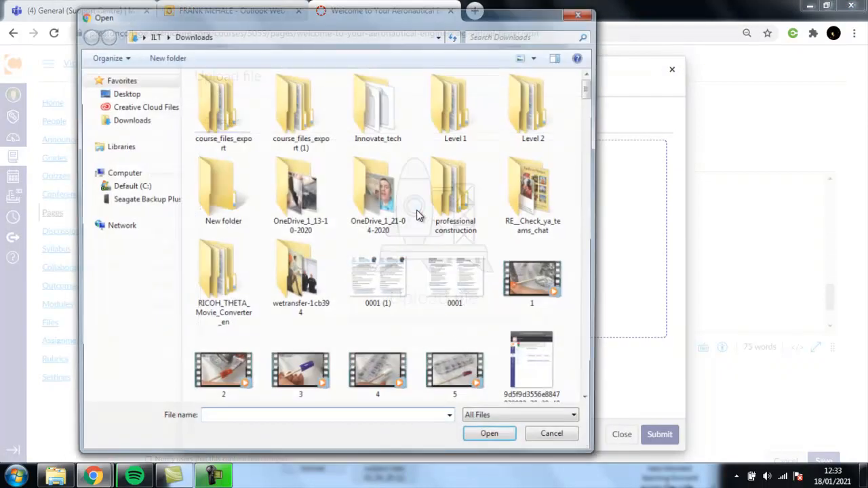
{"action": "mouse_move", "coordinate": [591, 84]}
{"action": "left_mouse_down"}
{"action": "mouse_move", "coordinate": [593, 120]}
{"action": "mouse_move", "coordinate": [591, 82]}
{"action": "left_mouse_up"}
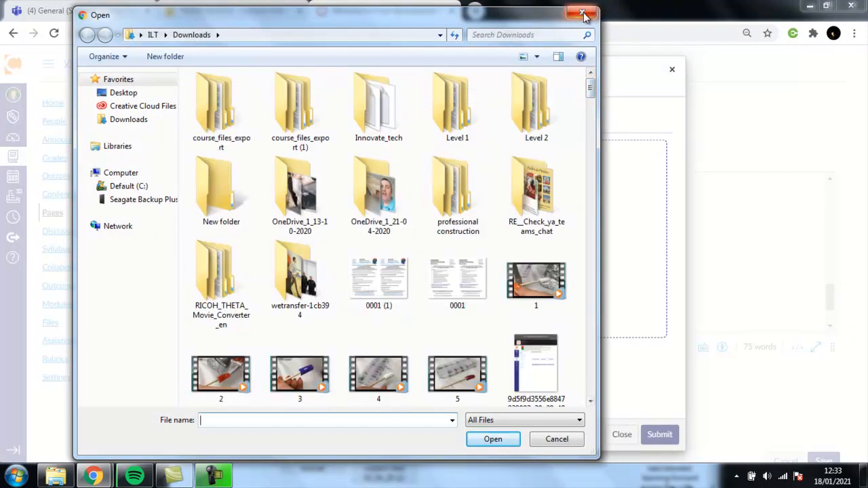
{"action": "left_click", "coordinate": [582, 14]}
{"action": "left_click", "coordinate": [624, 436]}
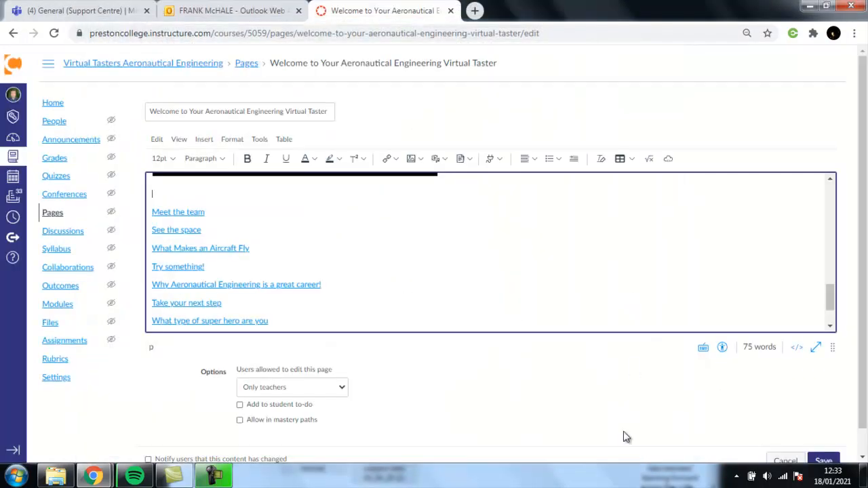
Bring up the Media options in the editor's Insert menu.
{"action": "left_click", "coordinate": [205, 141]}
{"action": "mouse_move", "coordinate": [222, 175]}
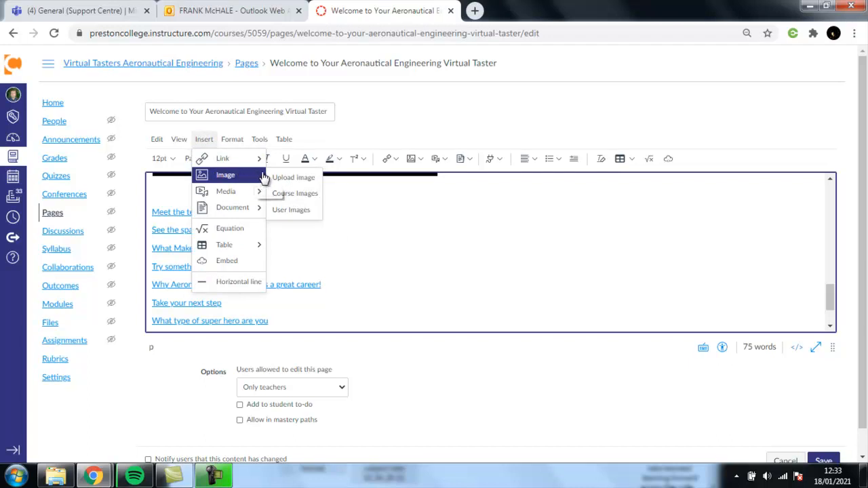
{"action": "mouse_move", "coordinate": [235, 193]}
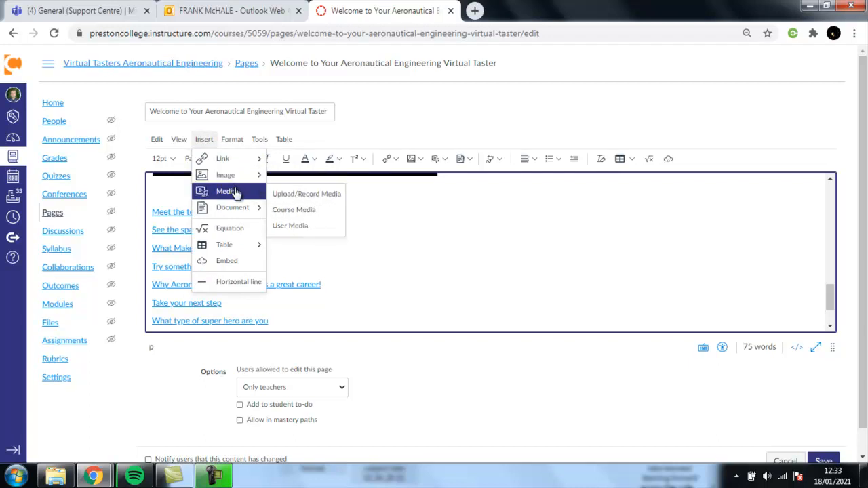
Review the four Course Media videos, place the cursor above 'Meet the team', and close the panel.
{"action": "left_click", "coordinate": [294, 210]}
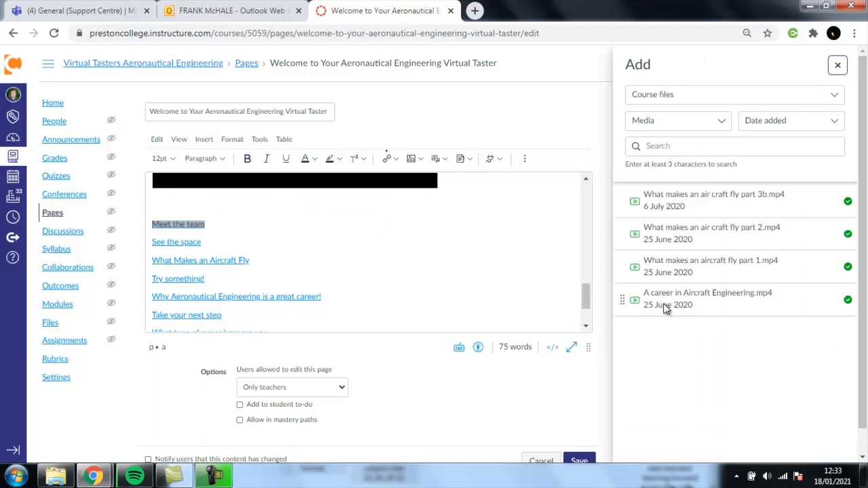
{"action": "left_click", "coordinate": [162, 202]}
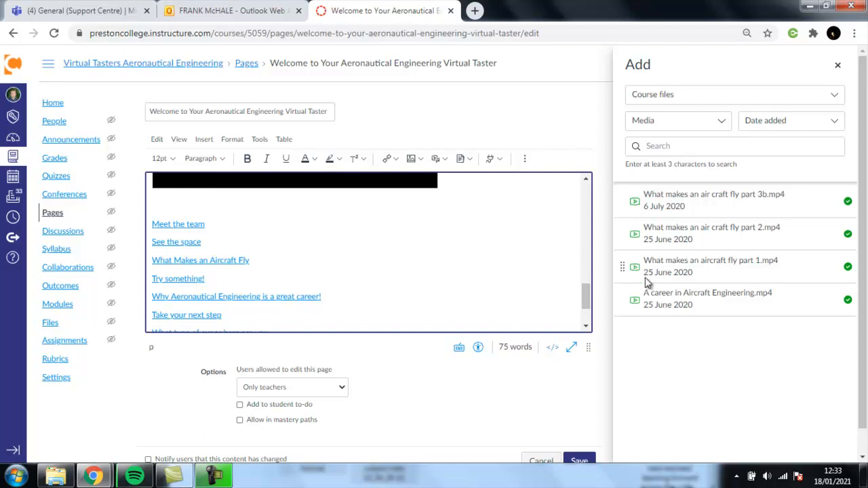
{"action": "left_click", "coordinate": [837, 65]}
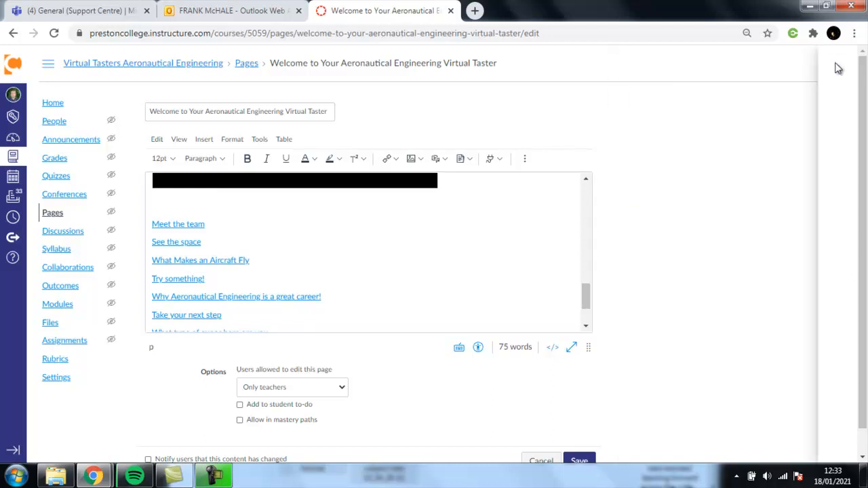
Upload 'Public Services Welcome (1).mp4' through Upload/Record Media and embed it in the page.
{"action": "left_click", "coordinate": [203, 139]}
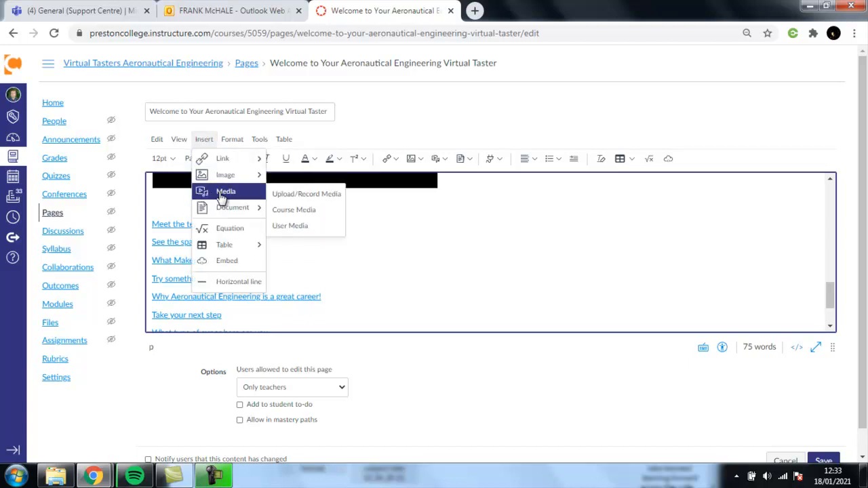
{"action": "left_click", "coordinate": [288, 197]}
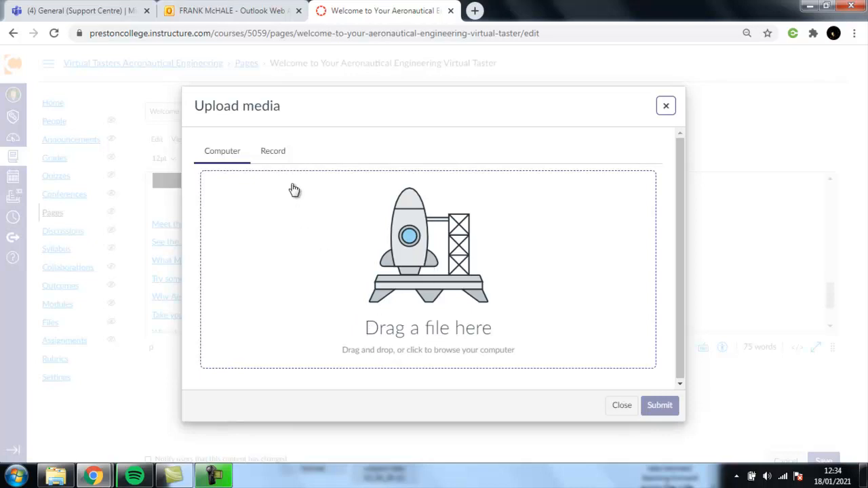
{"action": "left_click", "coordinate": [398, 256]}
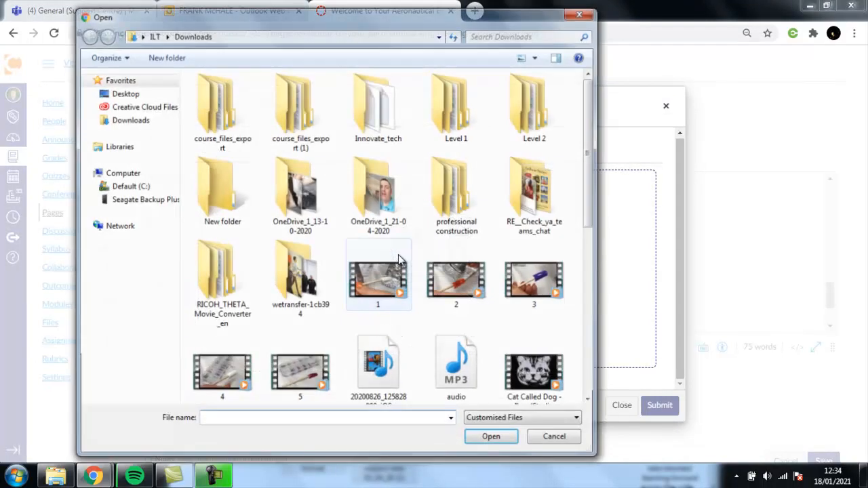
{"action": "left_click_drag", "start_coordinate": [584, 173], "coordinate": [597, 308]}
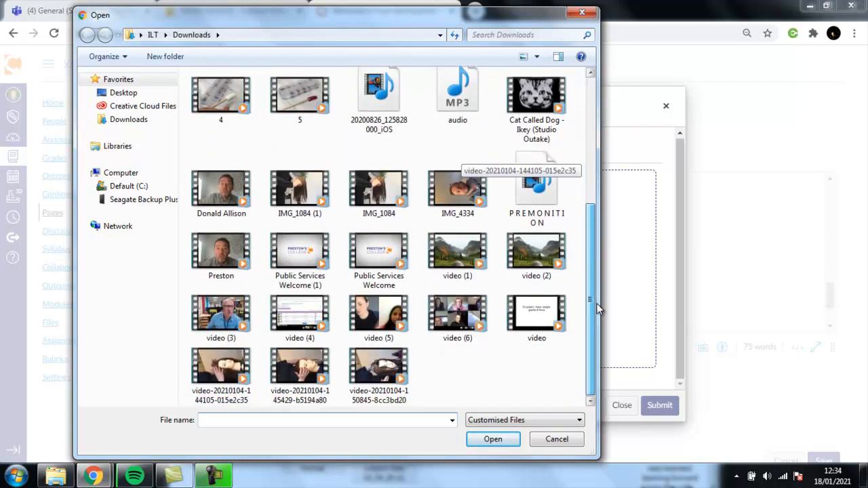
{"action": "left_click", "coordinate": [303, 261]}
{"action": "left_click", "coordinate": [491, 439]}
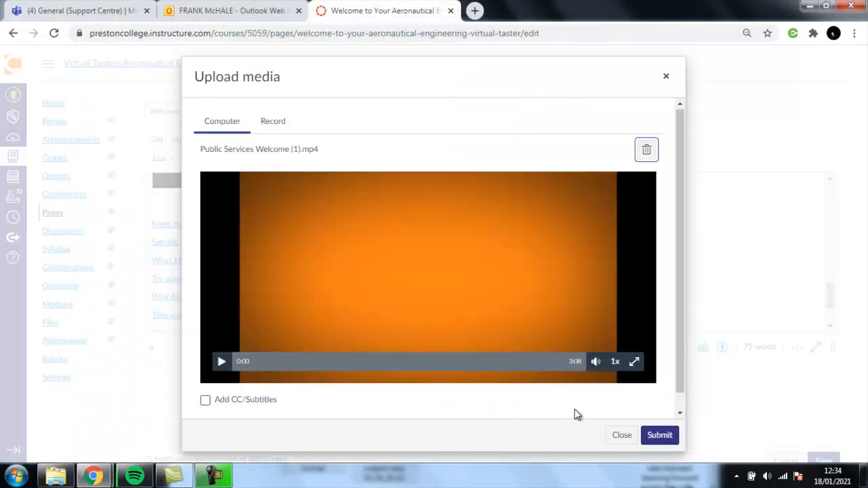
{"action": "left_click", "coordinate": [660, 434]}
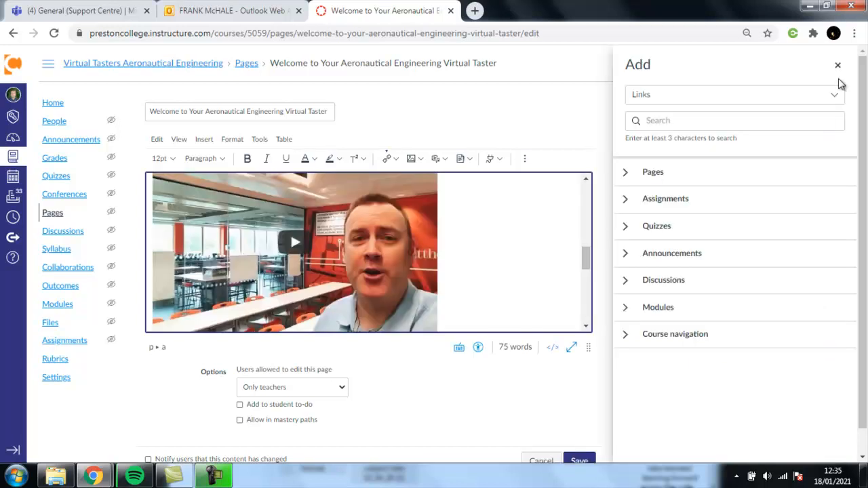
Close the links panel and add an empty paragraph right after the video.
{"action": "left_click", "coordinate": [837, 66]}
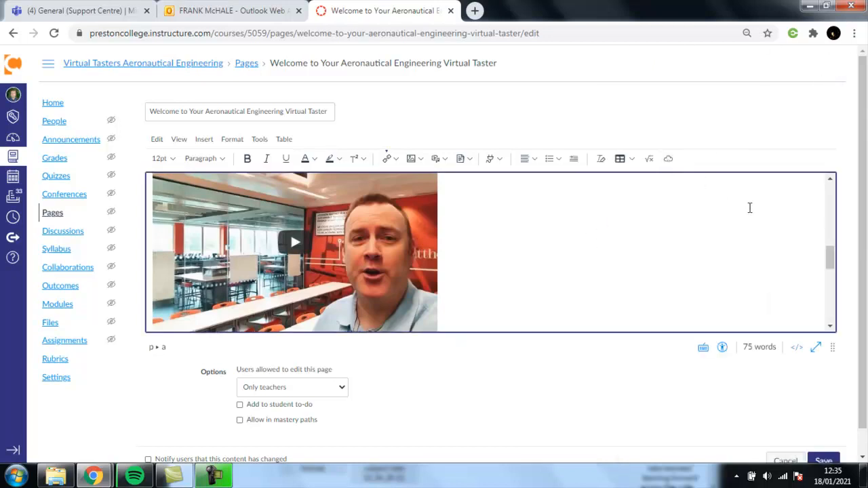
{"action": "left_click_drag", "start_coordinate": [831, 248], "coordinate": [830, 275]}
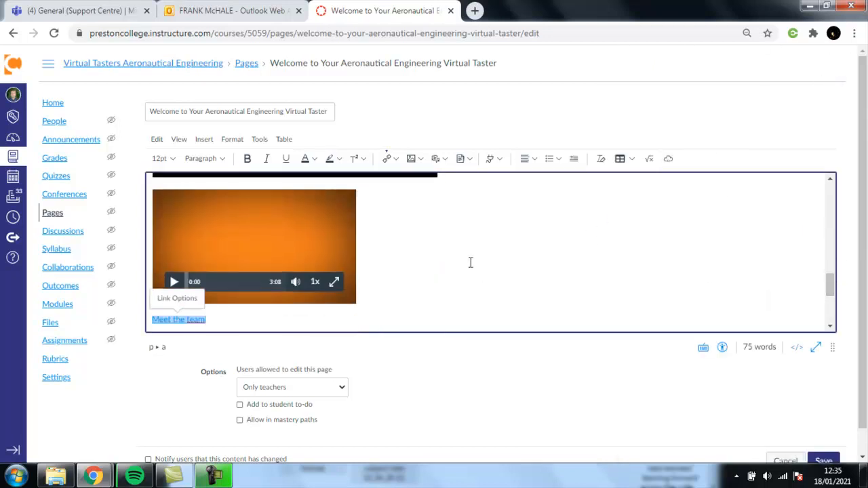
{"action": "left_click", "coordinate": [431, 257]}
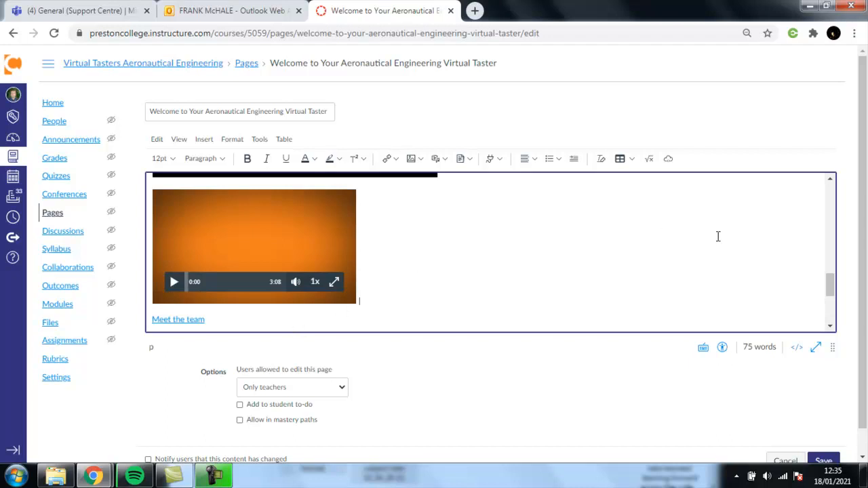
{"action": "left_click_drag", "start_coordinate": [834, 277], "coordinate": [833, 289]}
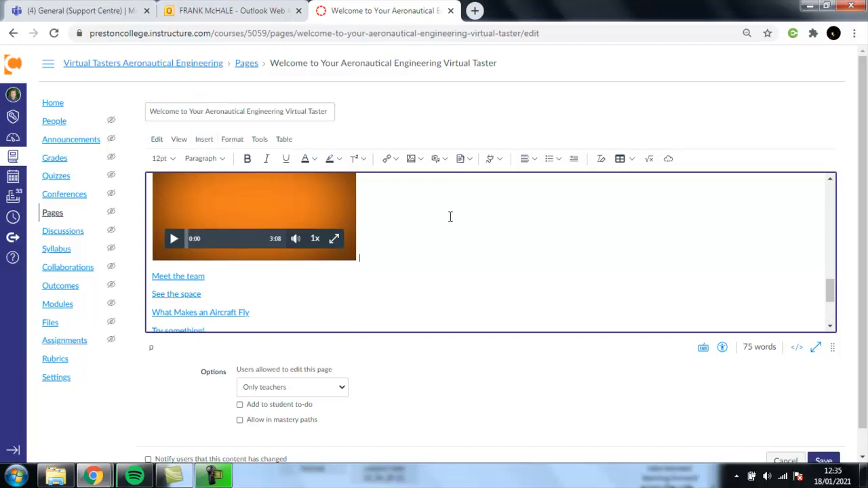
{"action": "key", "text": "Return"}
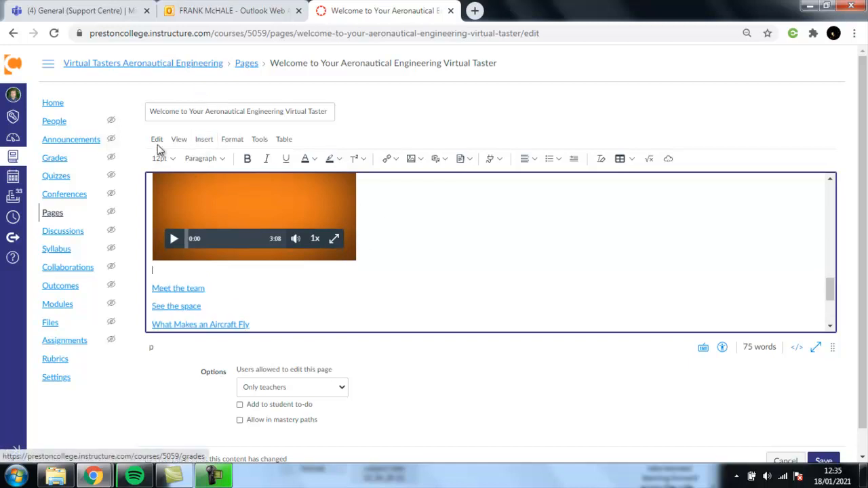
Browse the course content links panel, then put the cursor on the empty line below the video.
{"action": "left_click", "coordinate": [196, 143]}
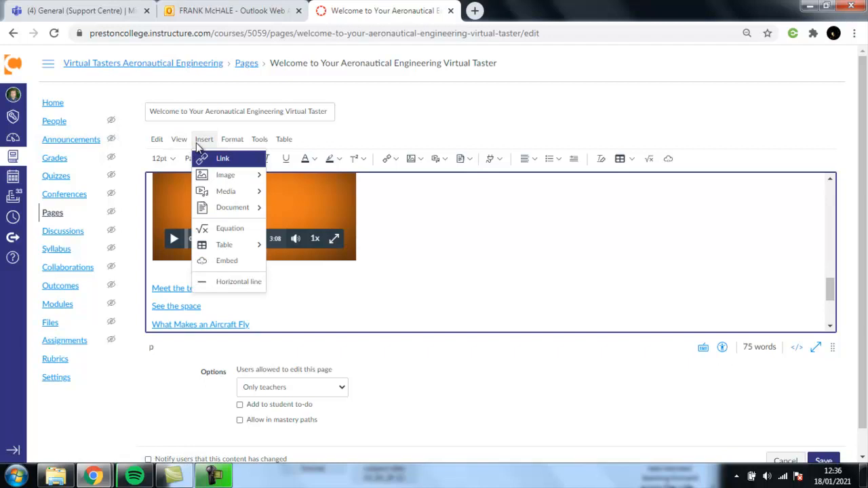
{"action": "mouse_move", "coordinate": [223, 161]}
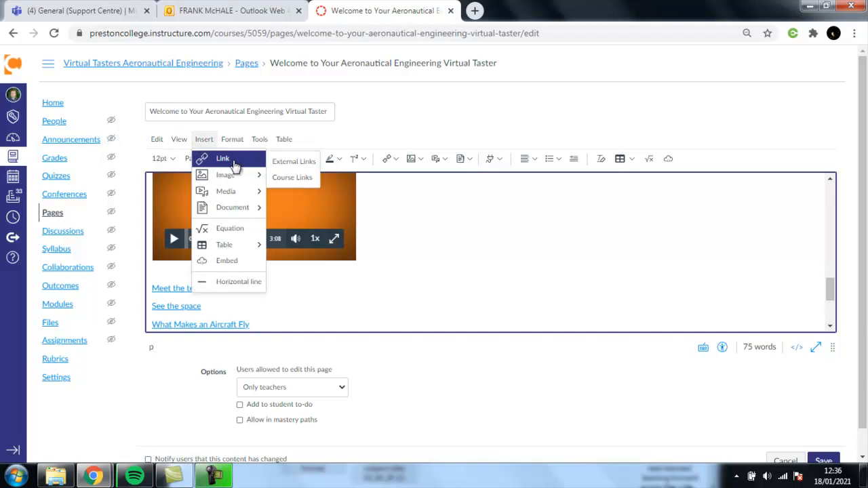
{"action": "left_click", "coordinate": [291, 177]}
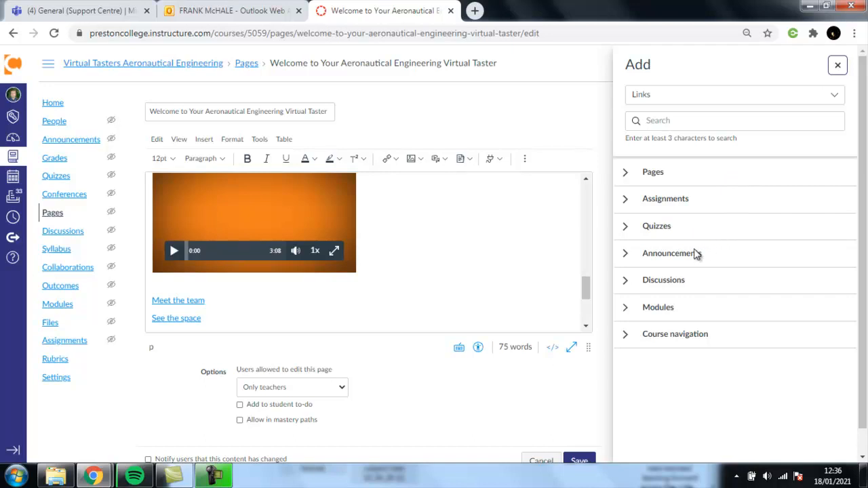
{"action": "left_click", "coordinate": [626, 174]}
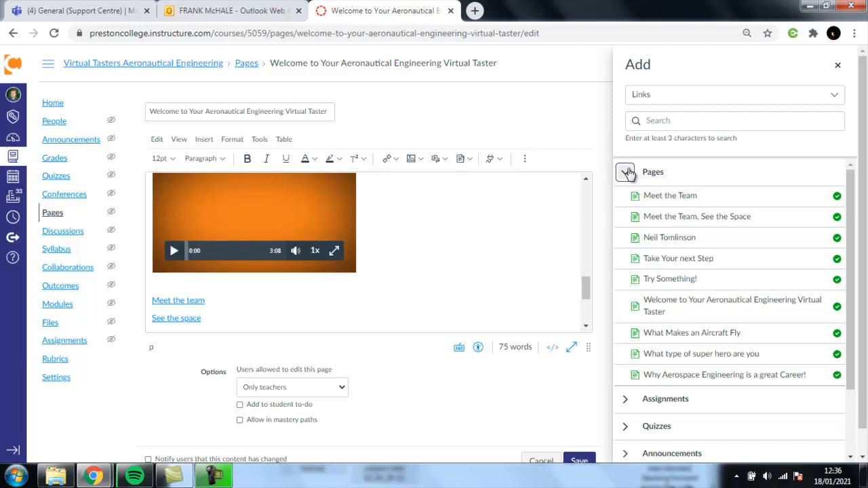
{"action": "left_click", "coordinate": [627, 174]}
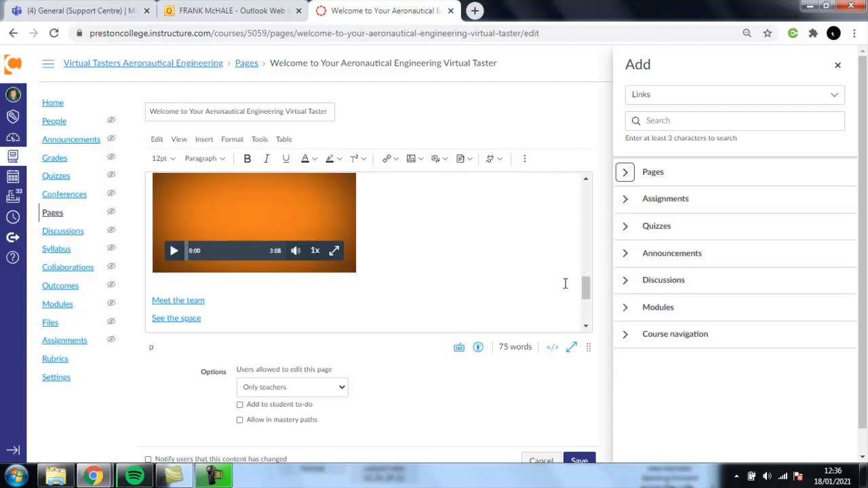
{"action": "left_click", "coordinate": [839, 67]}
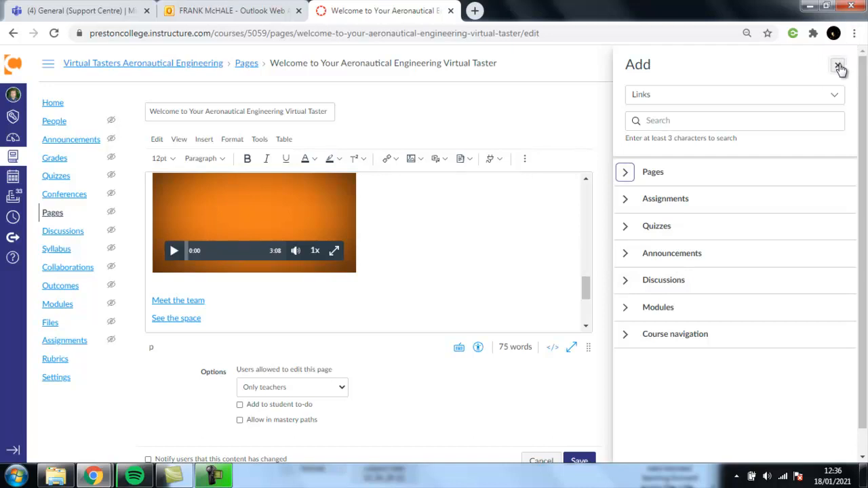
{"action": "left_click", "coordinate": [205, 141]}
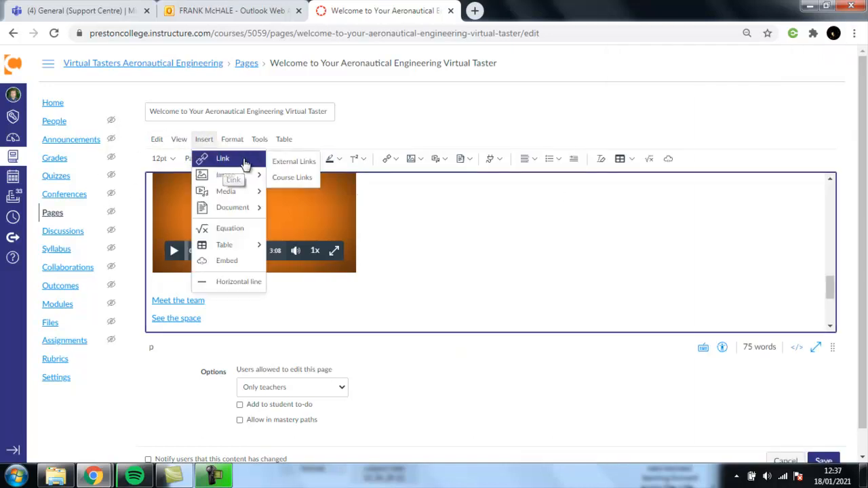
{"action": "left_click", "coordinate": [285, 178]}
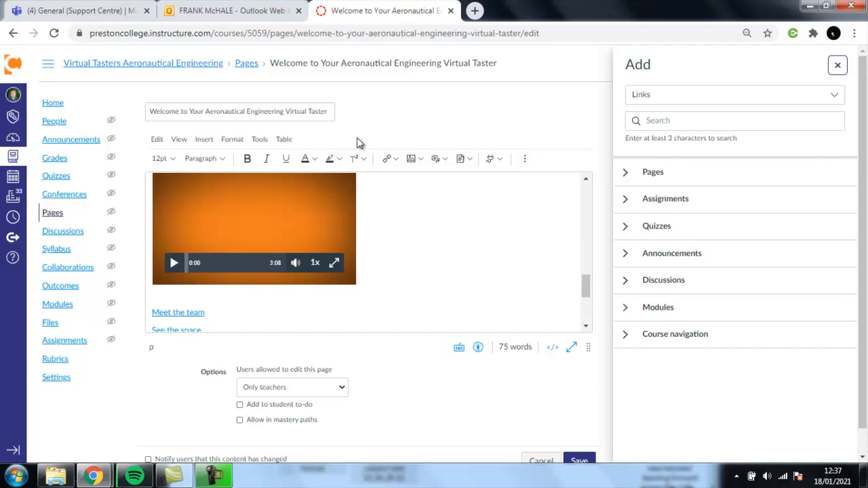
{"action": "left_click", "coordinate": [181, 310]}
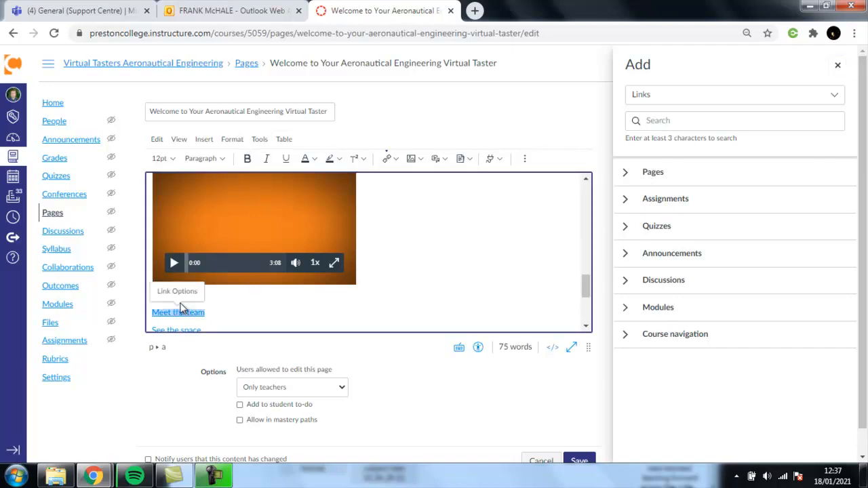
{"action": "left_click", "coordinate": [236, 295]}
{"action": "left_click", "coordinate": [205, 139]}
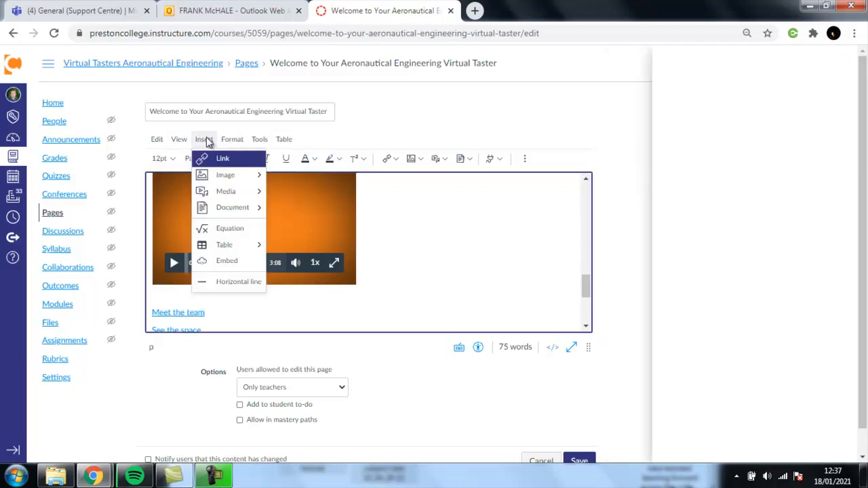
{"action": "mouse_move", "coordinate": [219, 160]}
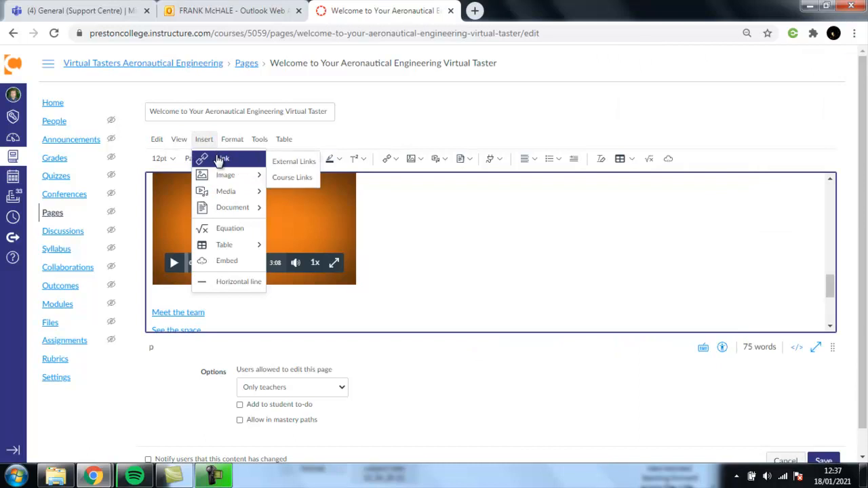
{"action": "left_click", "coordinate": [296, 162]}
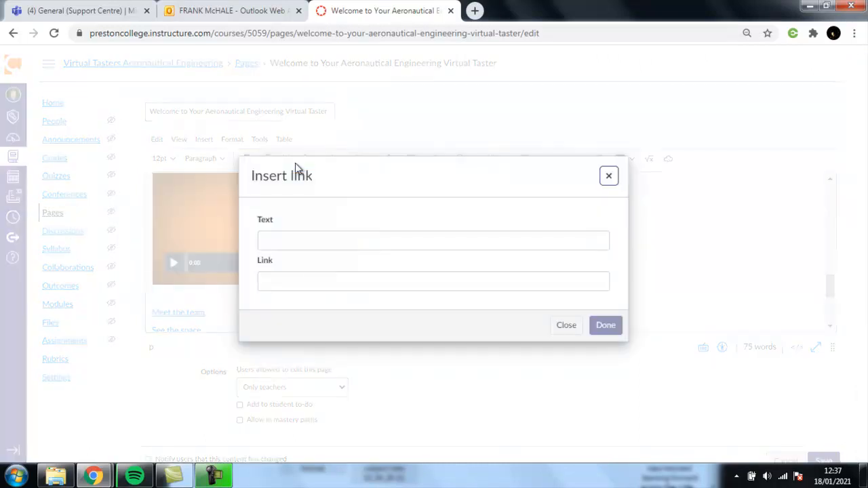
{"action": "left_click", "coordinate": [302, 238]}
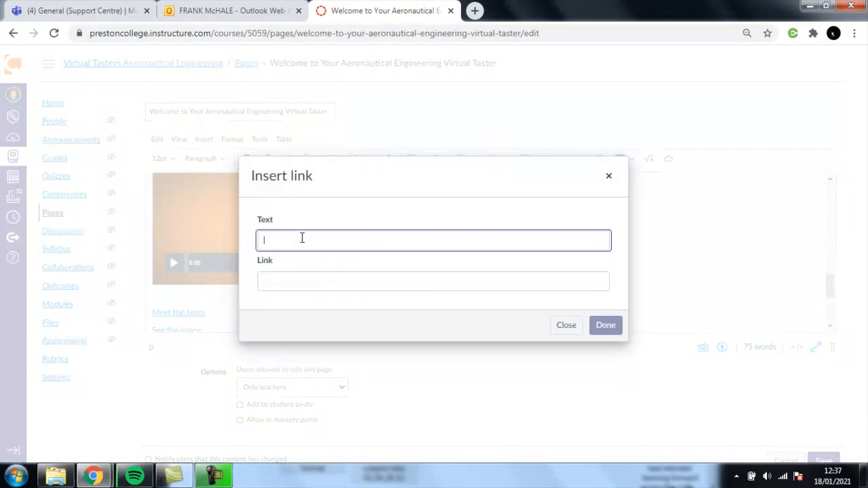
{"action": "left_click", "coordinate": [295, 280]}
{"action": "type", "text": "www.bbc.co.uk"}
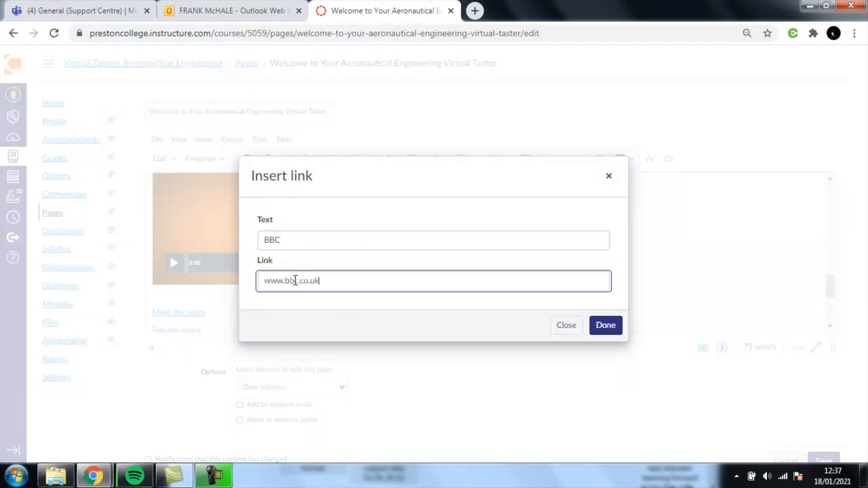
{"action": "left_click", "coordinate": [606, 325]}
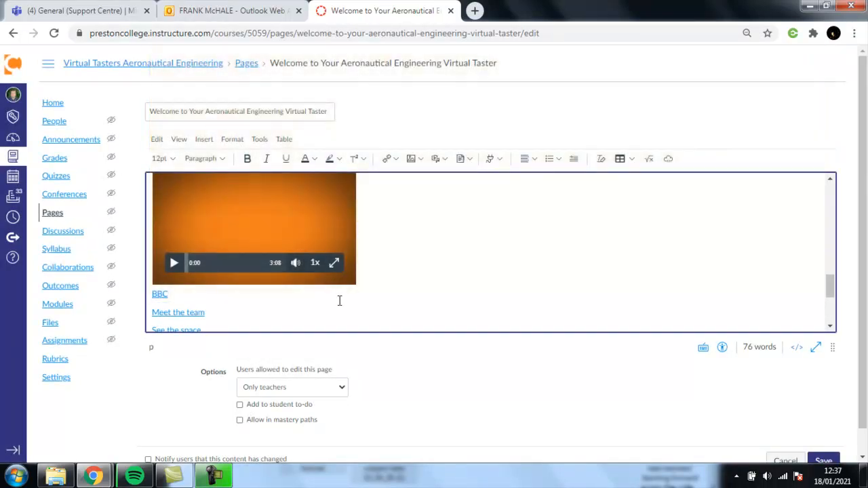
Add an empty line below the BBC link, above 'Meet the team'.
{"action": "left_click", "coordinate": [204, 140]}
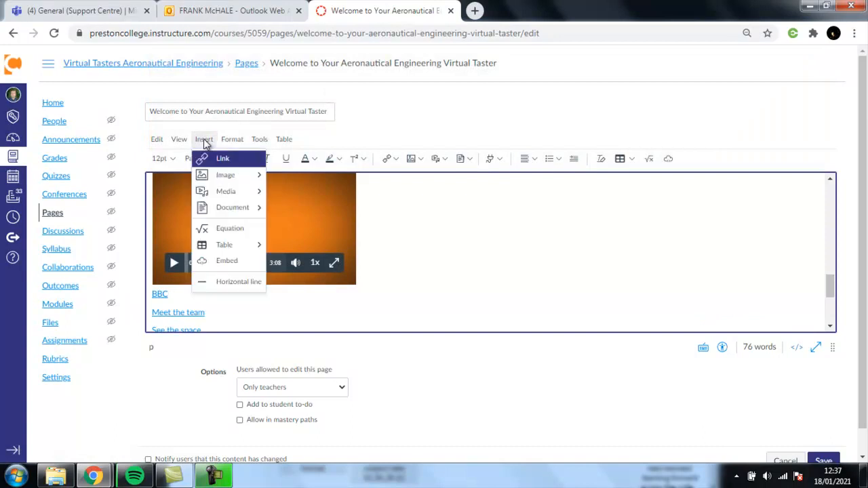
{"action": "left_click", "coordinate": [232, 139]}
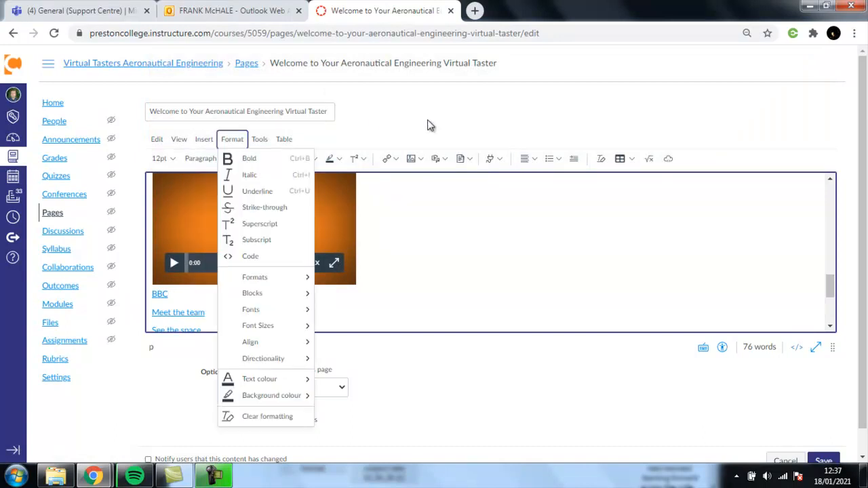
{"action": "left_click", "coordinate": [434, 127]}
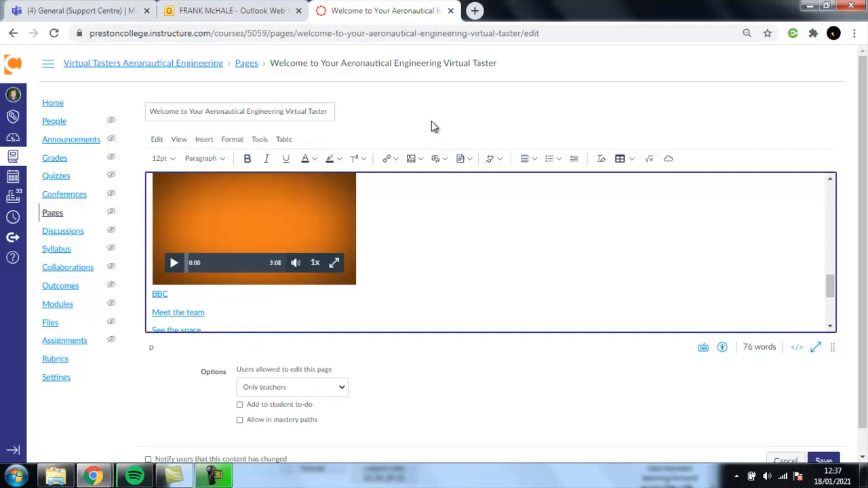
{"action": "left_click", "coordinate": [186, 306]}
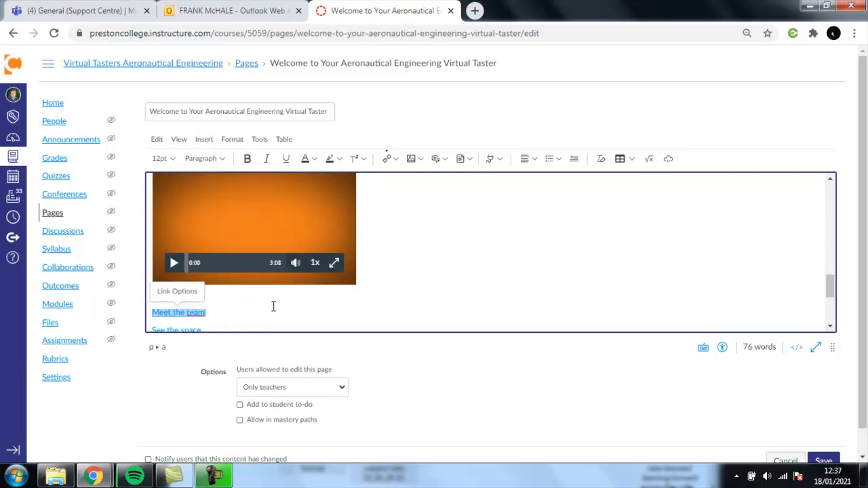
{"action": "left_click", "coordinate": [386, 275]}
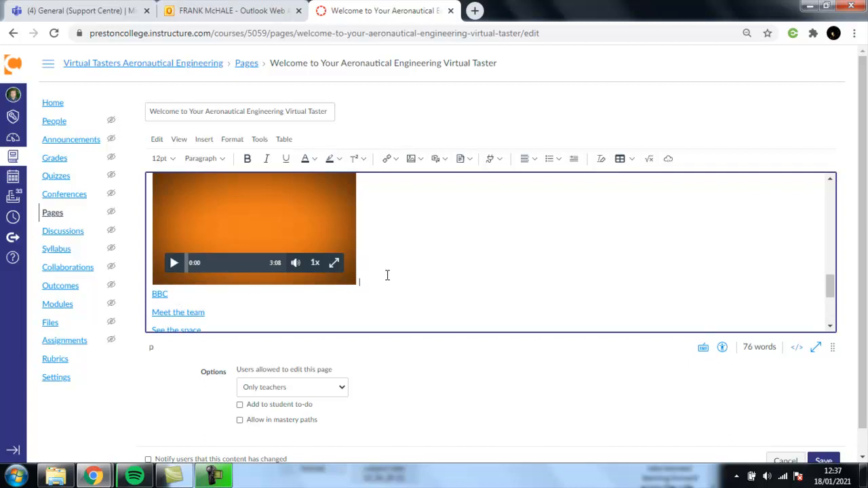
{"action": "left_click", "coordinate": [191, 294]}
{"action": "key", "text": "Return"}
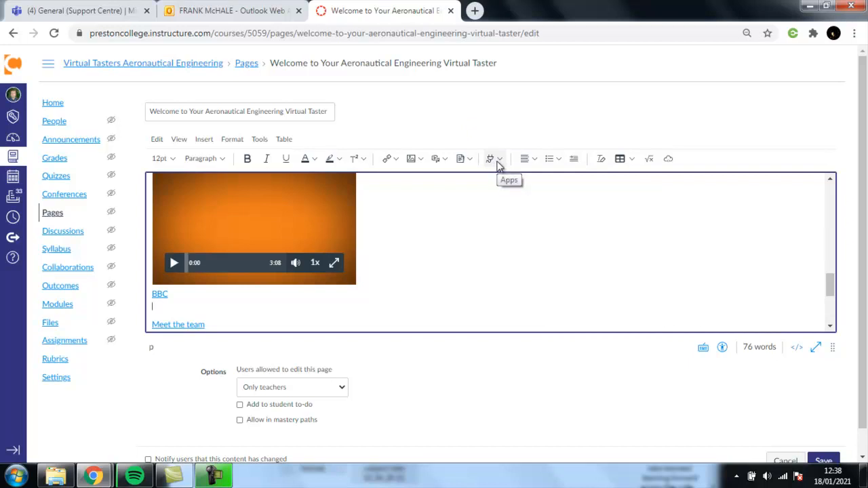
Show the Tools > Apps submenu listing Planet eStream and YouTube.
{"action": "left_click", "coordinate": [203, 139]}
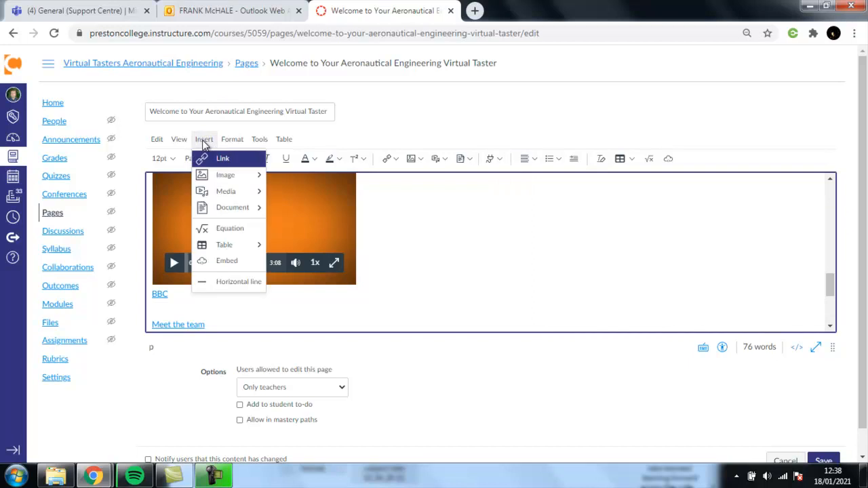
{"action": "left_click", "coordinate": [260, 140]}
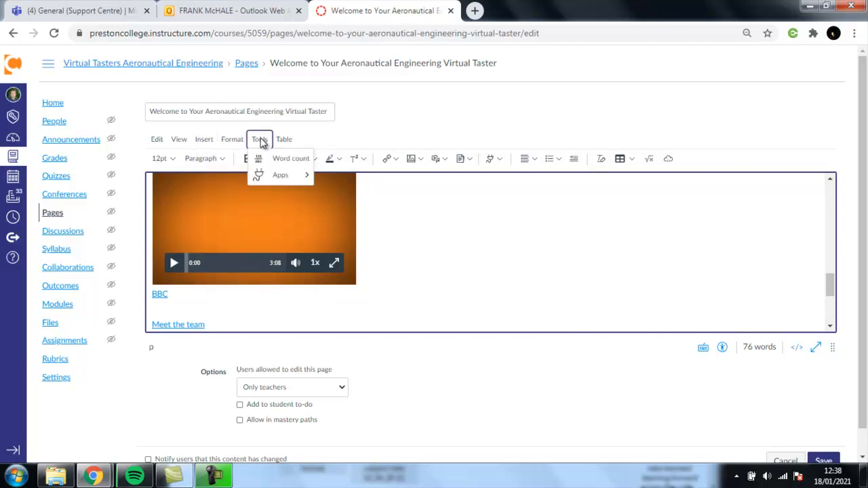
{"action": "mouse_move", "coordinate": [261, 175]}
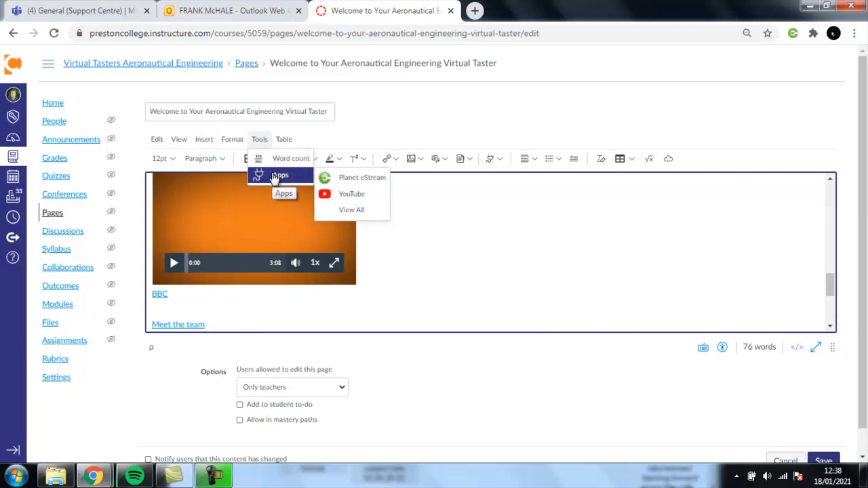
{"action": "left_click", "coordinate": [348, 197]}
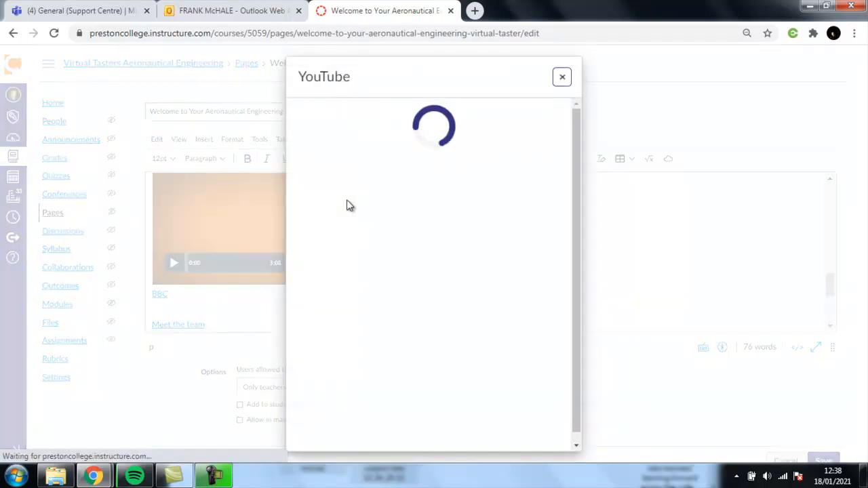
{"action": "left_click", "coordinate": [473, 139]}
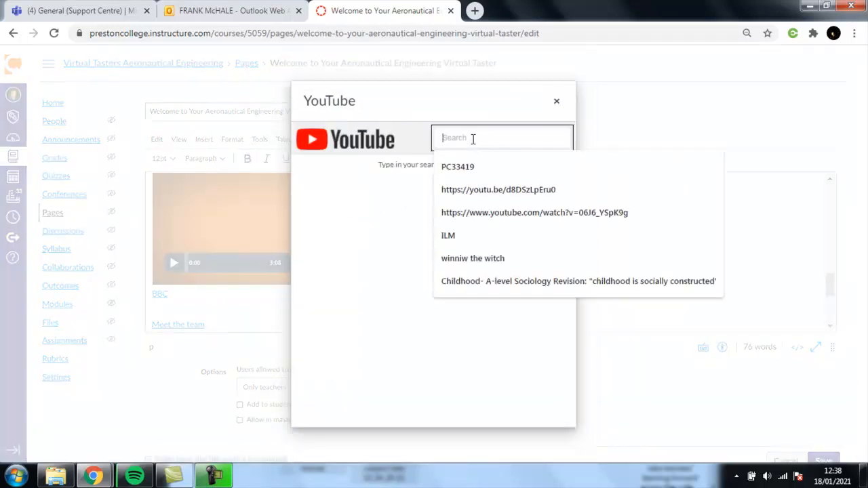
{"action": "type", "text": "pres"}
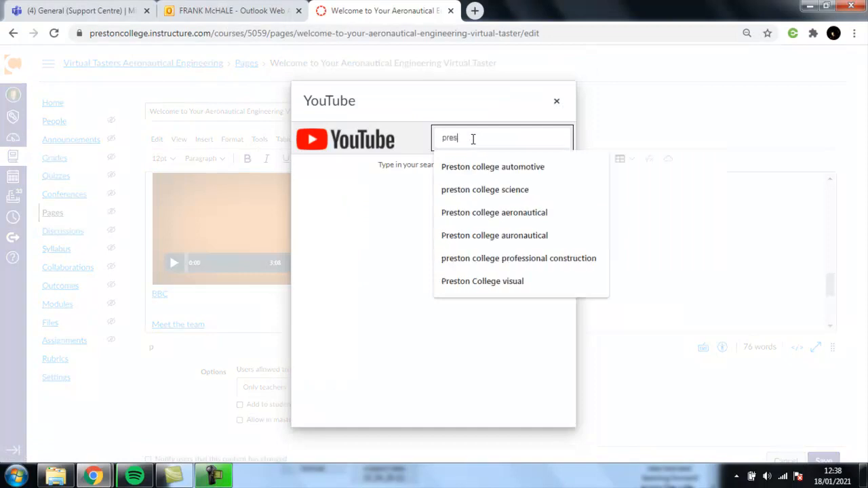
{"action": "type", "text": "tons colleg"}
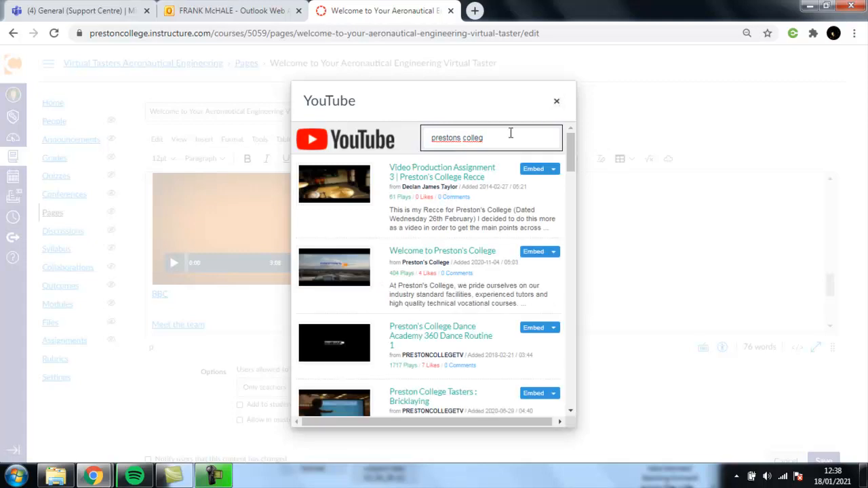
{"action": "type", "text": "e"}
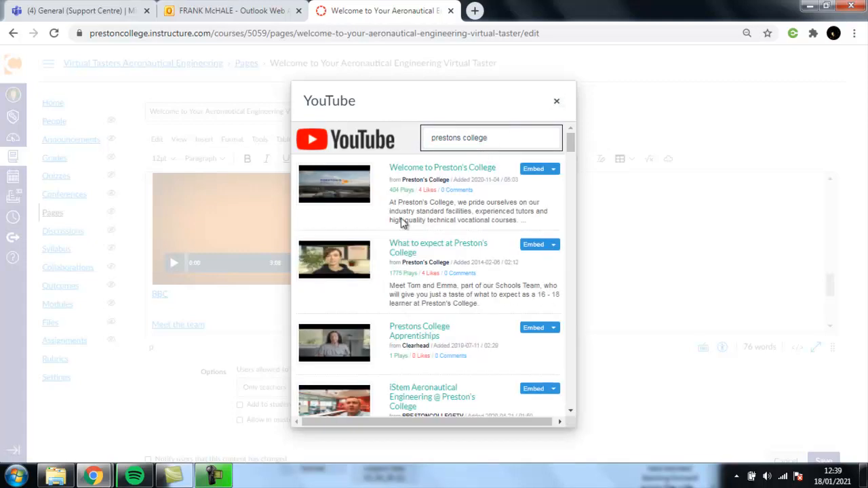
{"action": "left_click", "coordinate": [555, 246]}
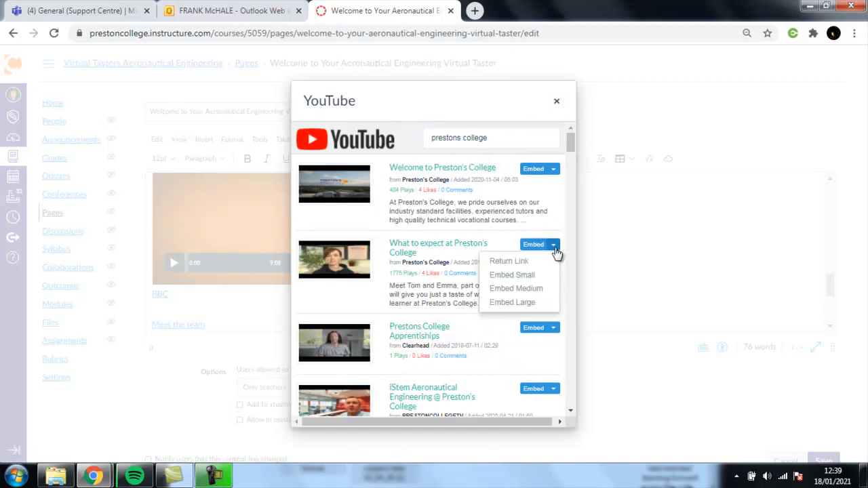
{"action": "left_click", "coordinate": [514, 289]}
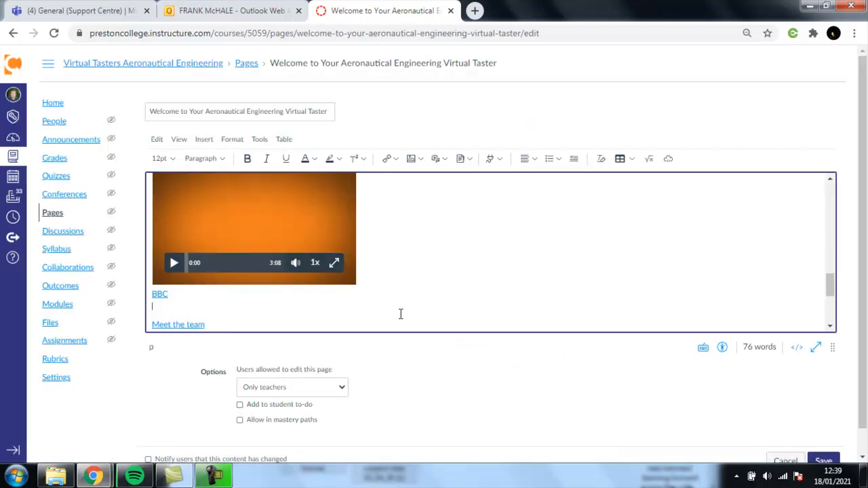
{"action": "left_click", "coordinate": [499, 160]}
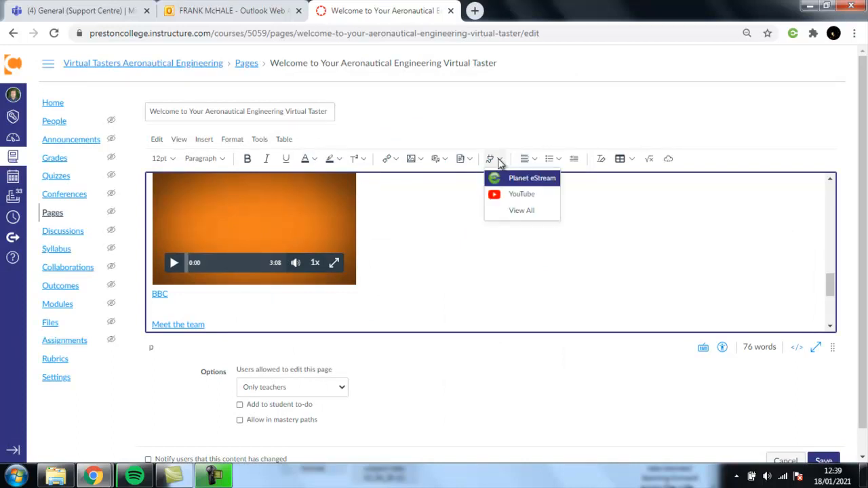
{"action": "left_click", "coordinate": [523, 179]}
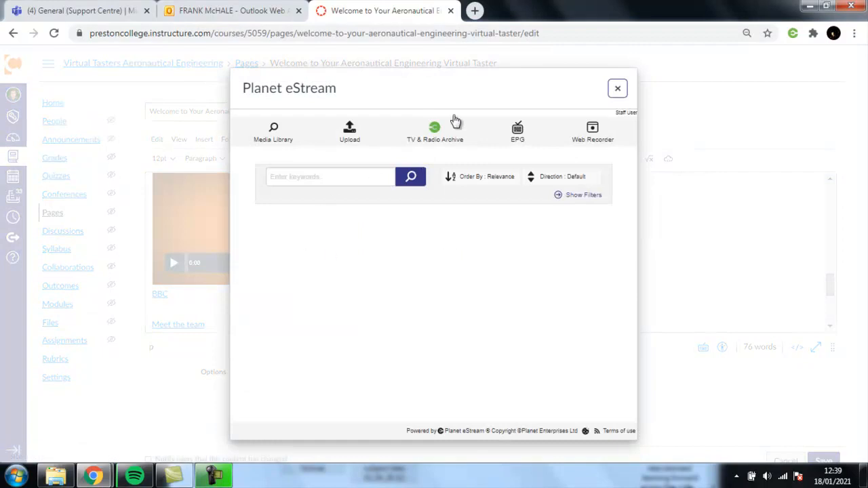
{"action": "left_click", "coordinate": [520, 136]}
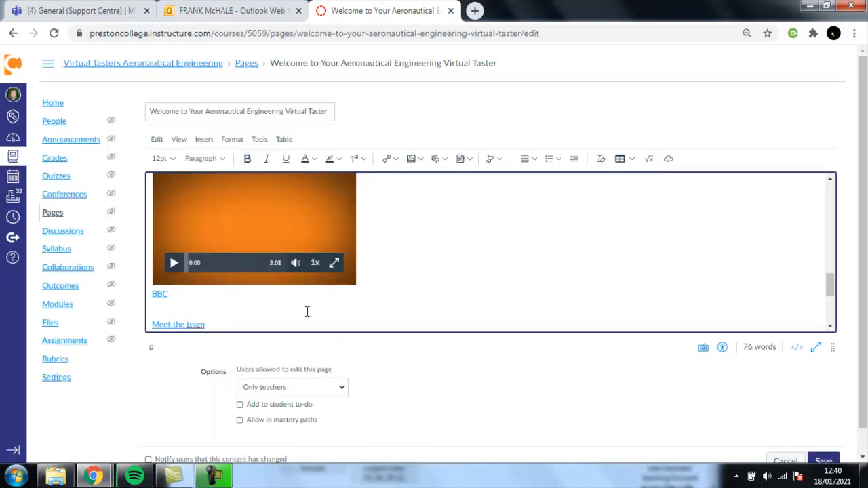
{"action": "left_click", "coordinate": [620, 161]}
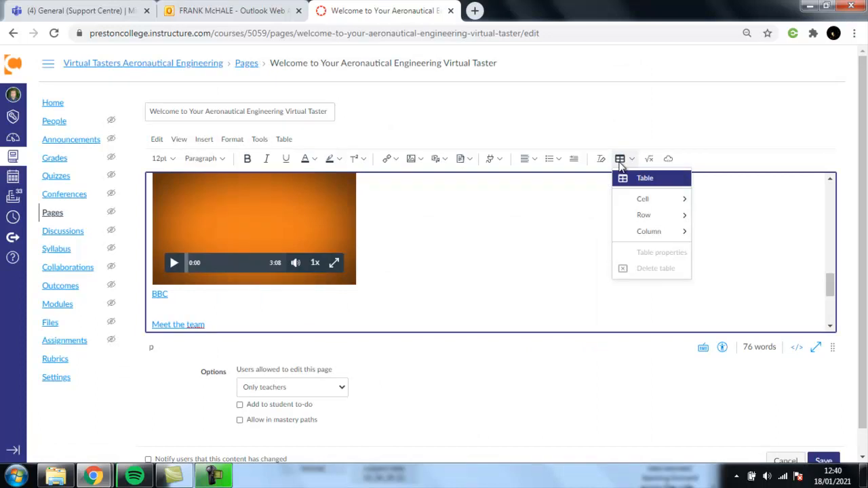
{"action": "mouse_move", "coordinate": [647, 187]}
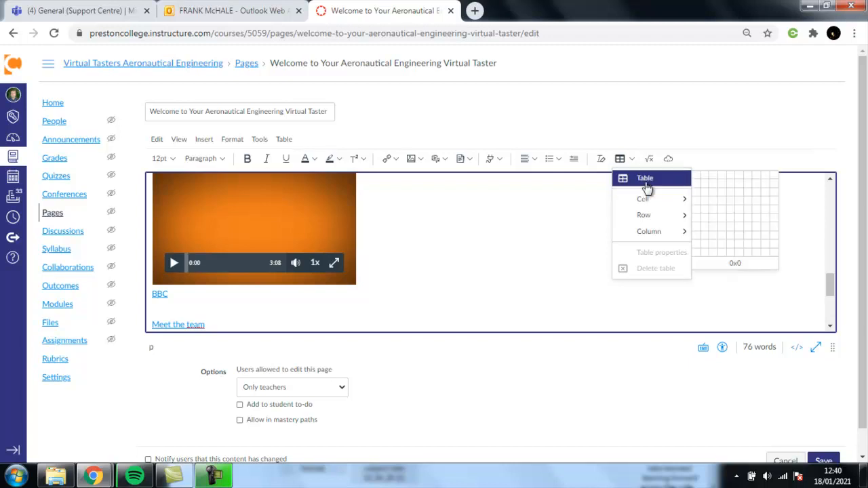
{"action": "left_click", "coordinate": [528, 203]}
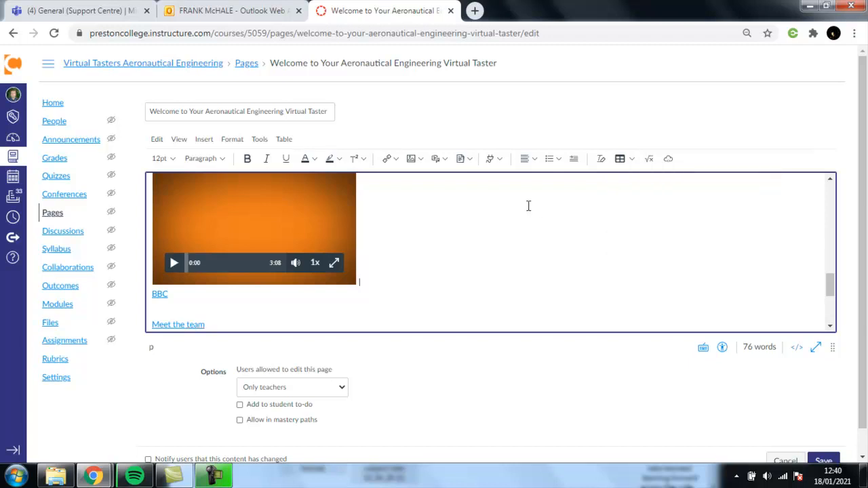
{"action": "left_click", "coordinate": [200, 142]}
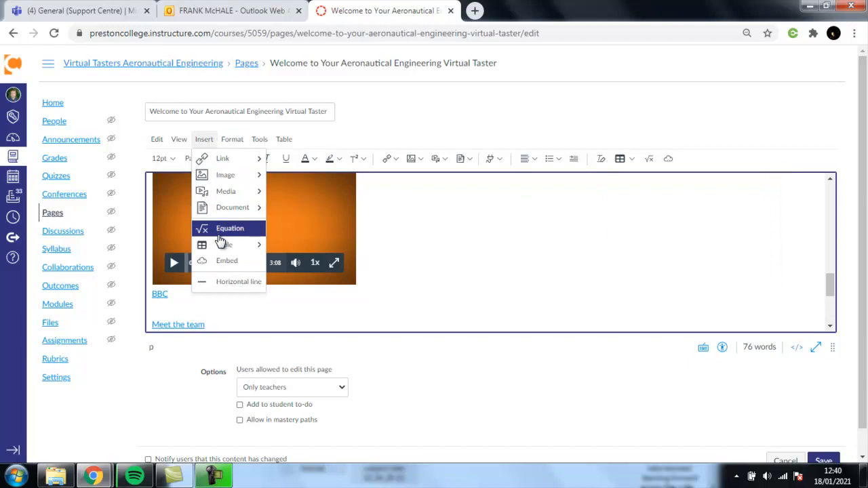
{"action": "mouse_move", "coordinate": [223, 249]}
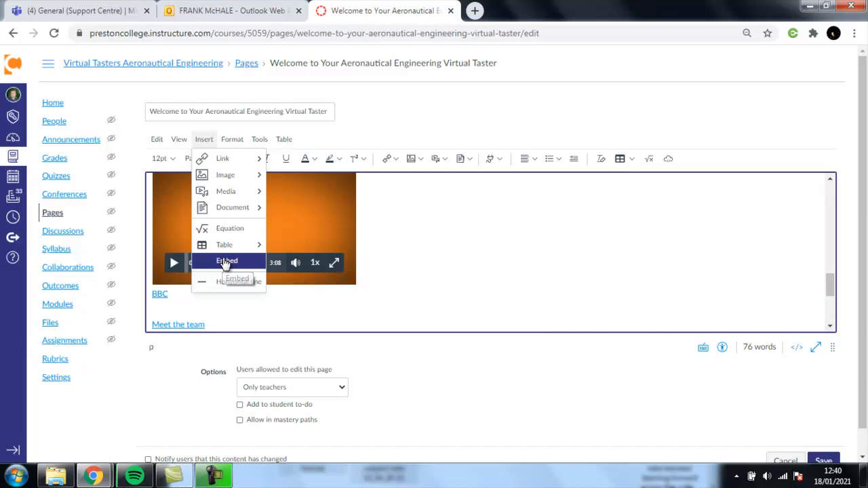
{"action": "left_click", "coordinate": [226, 262]}
{"action": "left_click", "coordinate": [285, 260]}
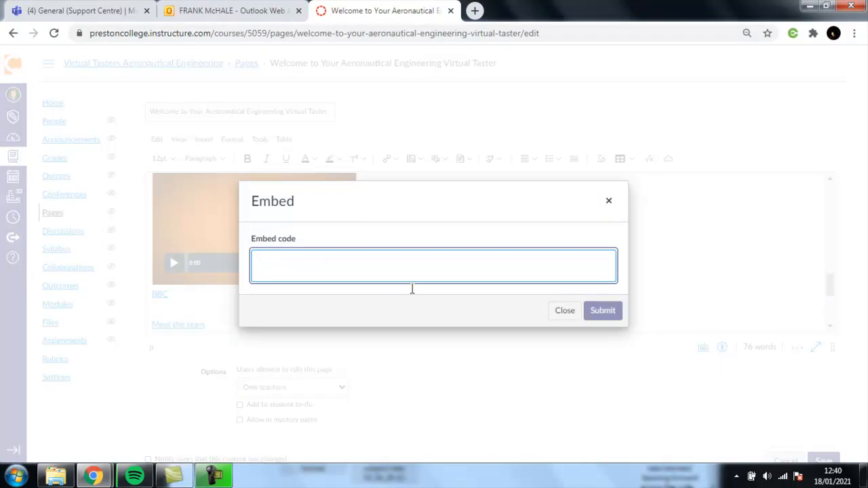
{"action": "left_click", "coordinate": [565, 311]}
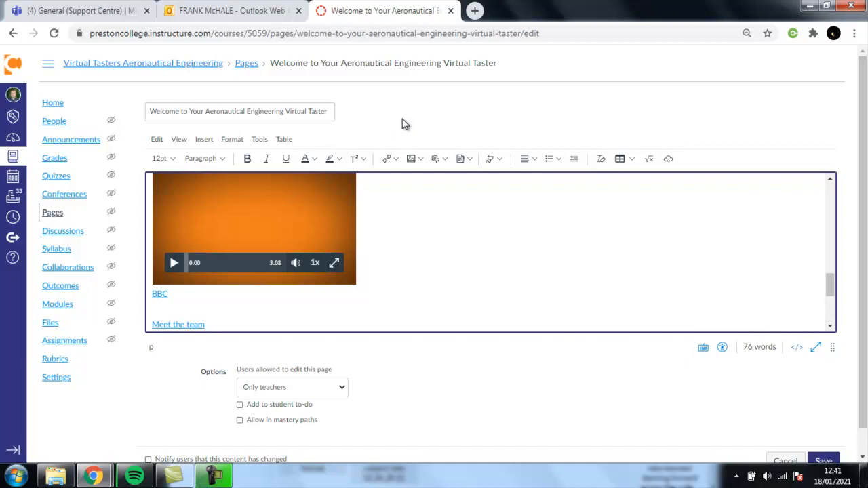
{"action": "left_click", "coordinate": [204, 141]}
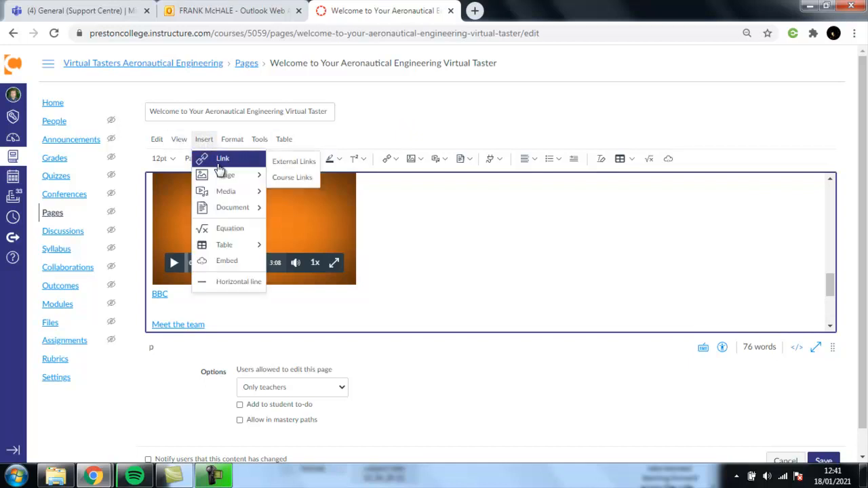
{"action": "mouse_move", "coordinate": [220, 175]}
{"action": "mouse_move", "coordinate": [220, 192]}
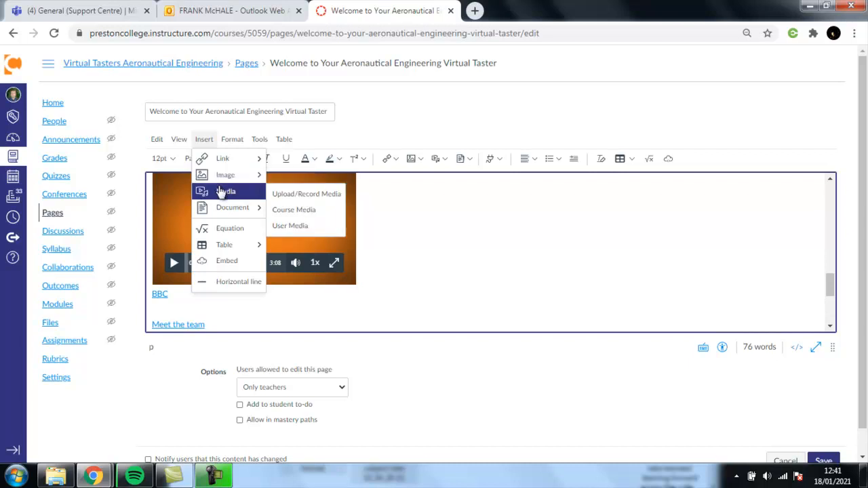
{"action": "left_click", "coordinate": [419, 119]}
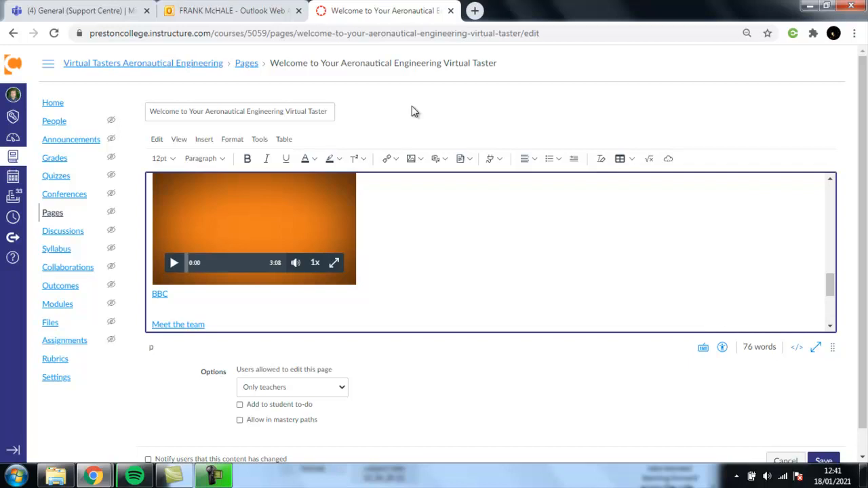